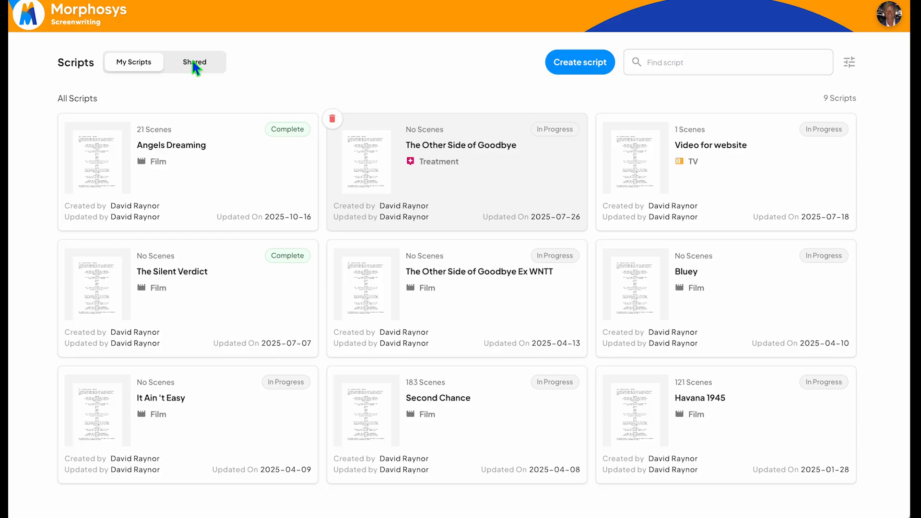
Step: Check the list of shared scripts and return to the list of own scripts
click(198, 67)
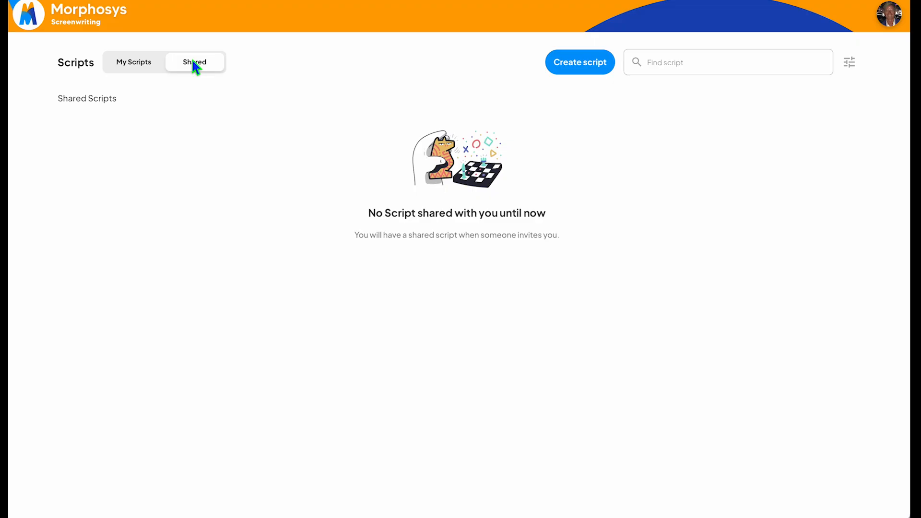
click(132, 66)
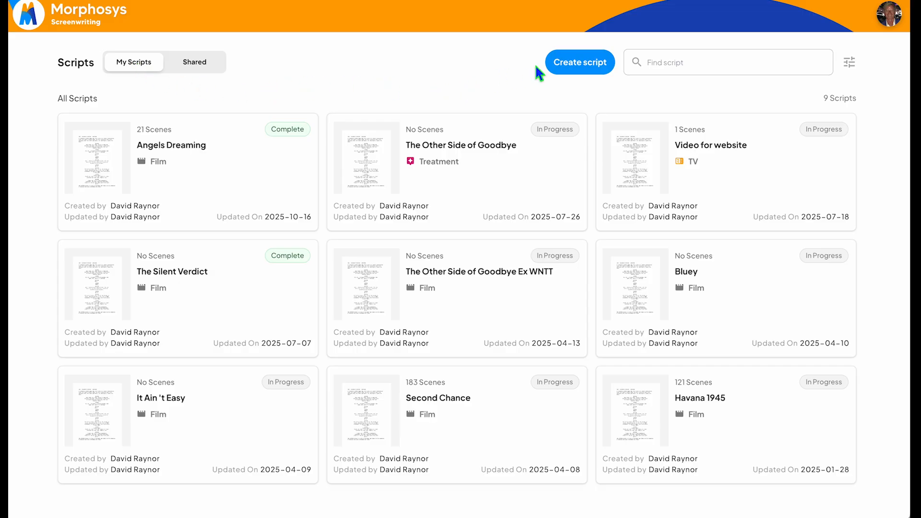
Step: Review the title page and contact fields of the new Film Script form, and close it without creating a script
click(580, 63)
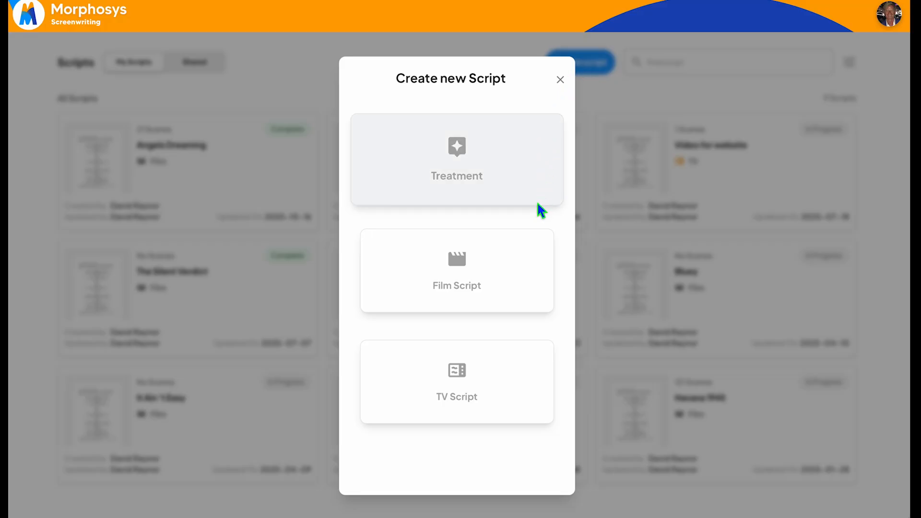
click(492, 281)
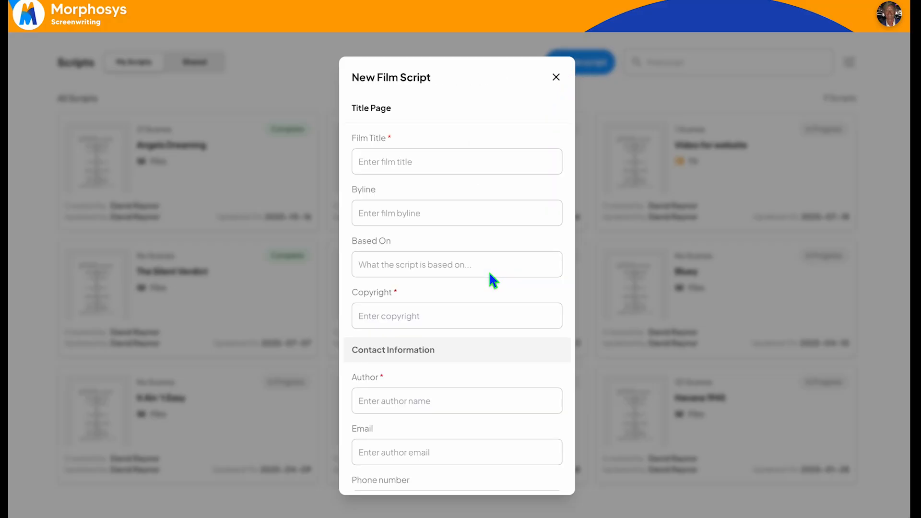
click(484, 164)
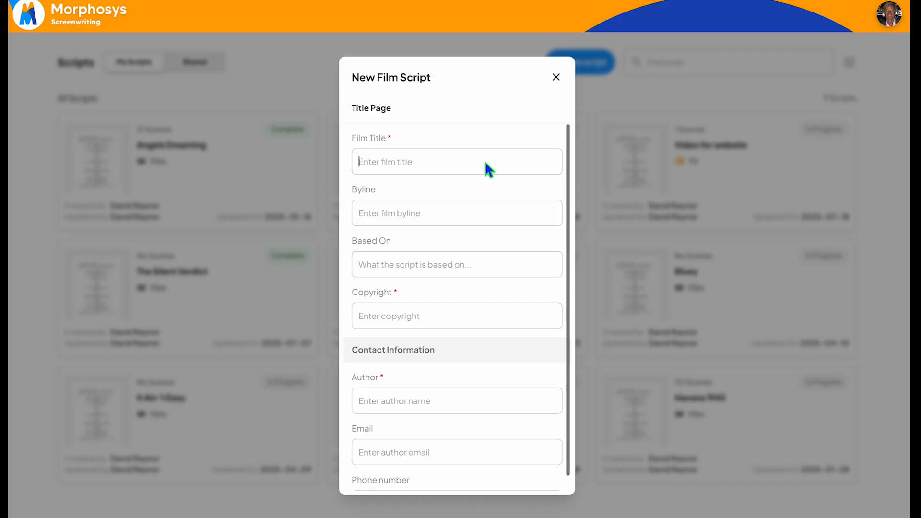
scroll(485, 270, down, 3)
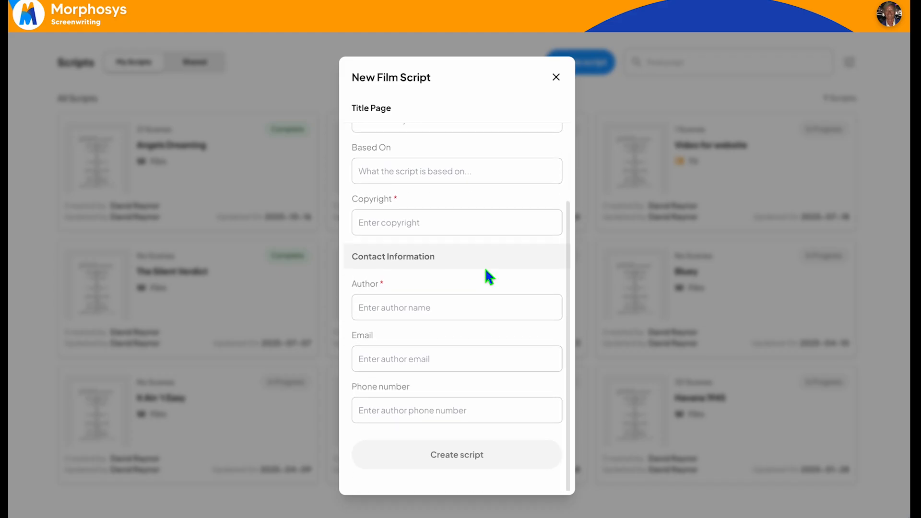
click(556, 77)
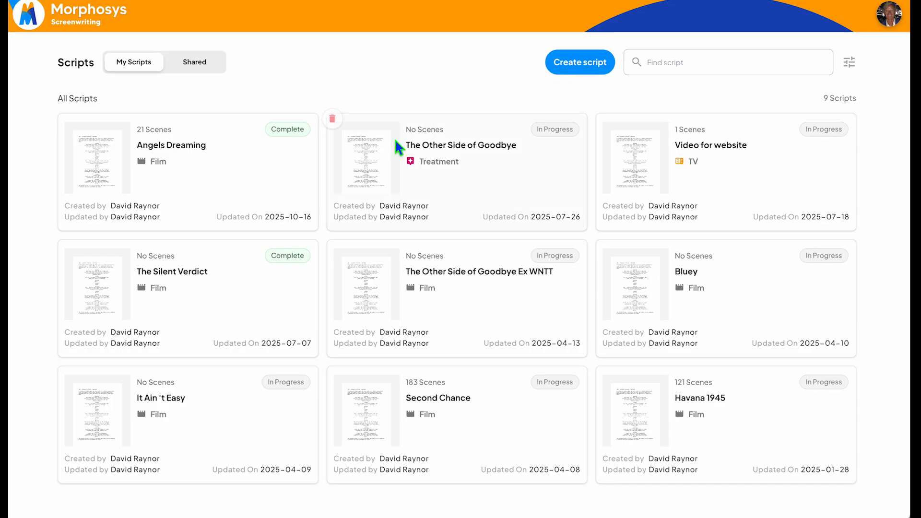
Step: Open the Angels Dreaming film script and look at the available script element types
click(229, 165)
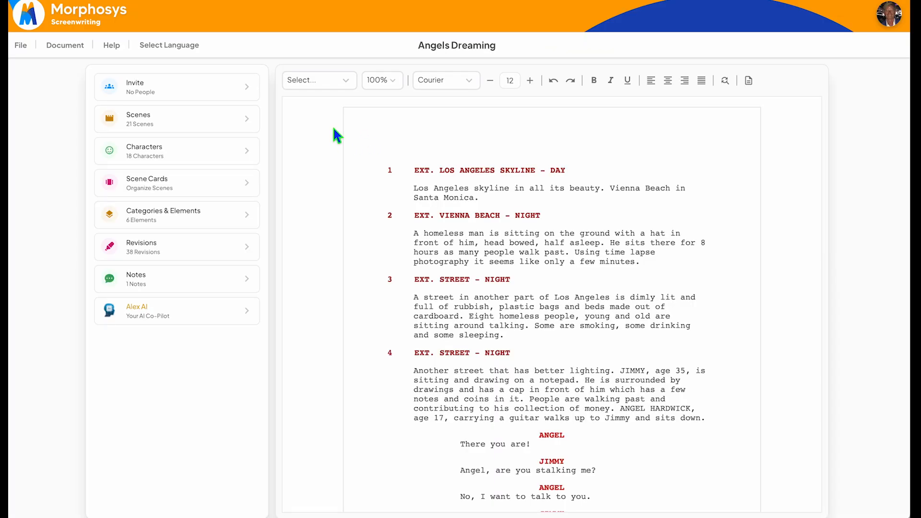
click(350, 87)
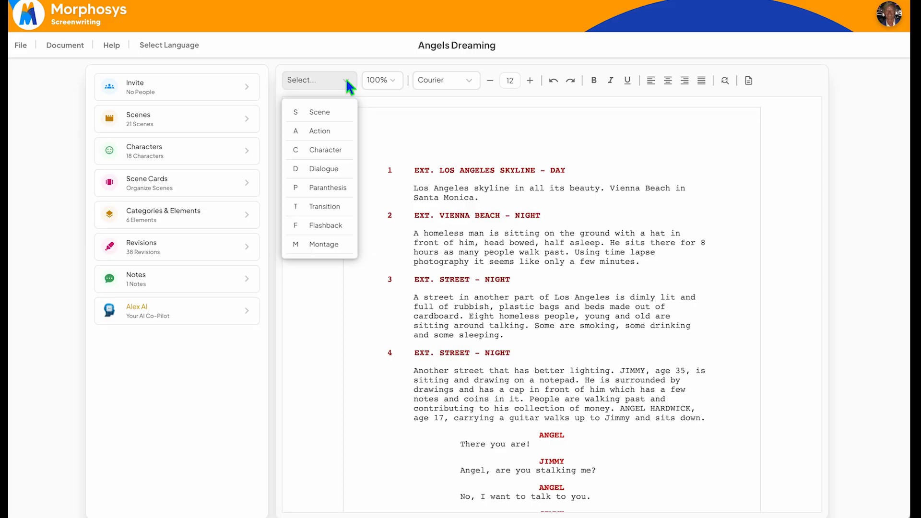
click(347, 81)
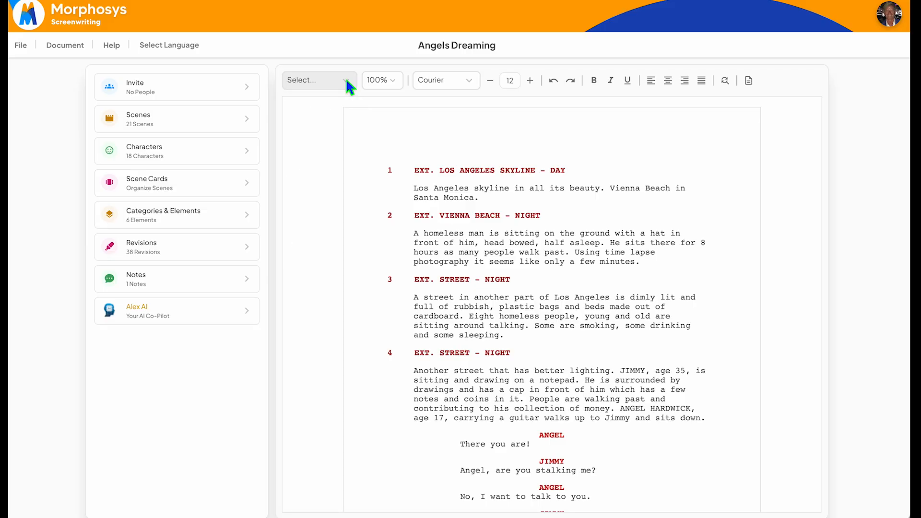
Step: Browse the languages available for the script and close the language selection without changing it
click(182, 46)
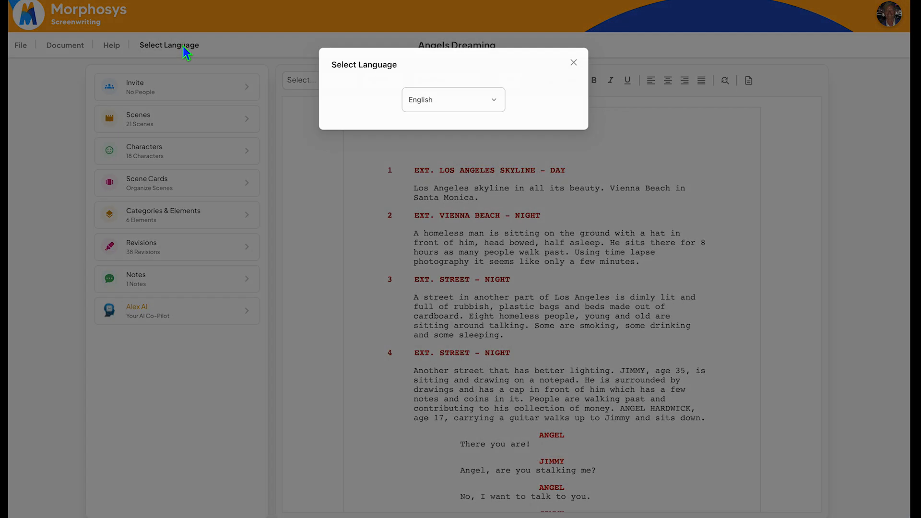
click(499, 99)
scroll(488, 204, down, 5)
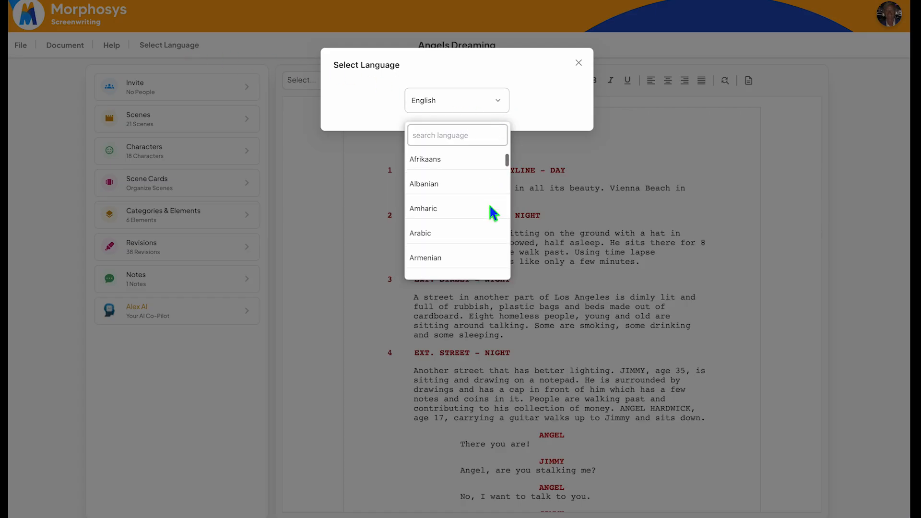
scroll(488, 204, down, 18)
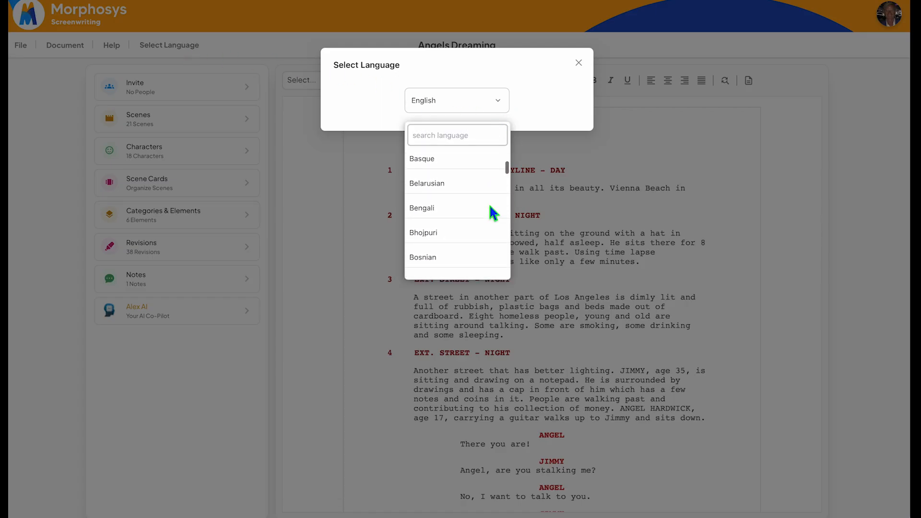
scroll(490, 206, down, 12)
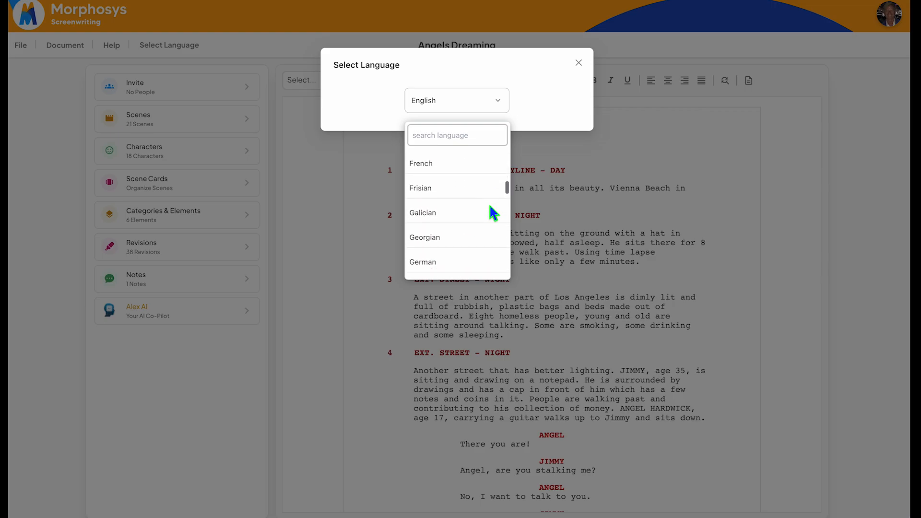
scroll(490, 206, down, 4)
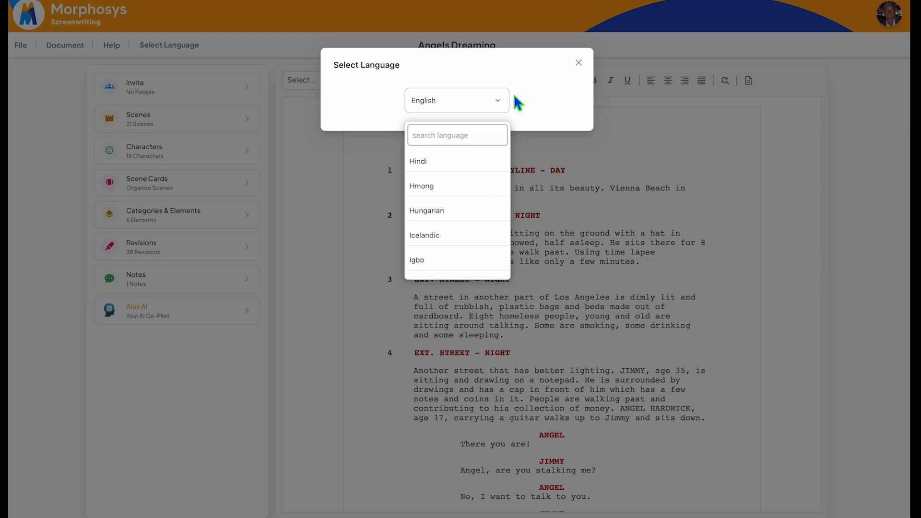
click(499, 100)
click(579, 63)
Step: Look at the script's file options and its title page
click(20, 45)
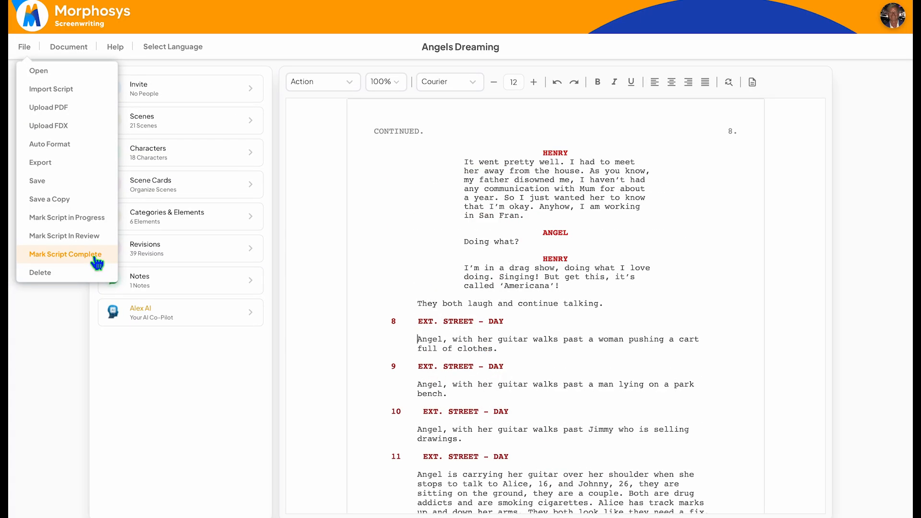
click(752, 83)
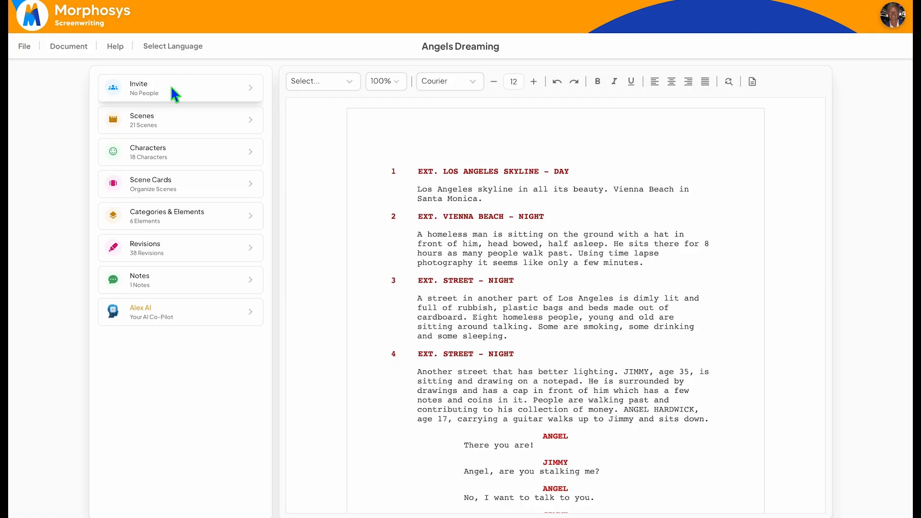
Step: Open the form for inviting a team member to collaborate on the script
click(172, 88)
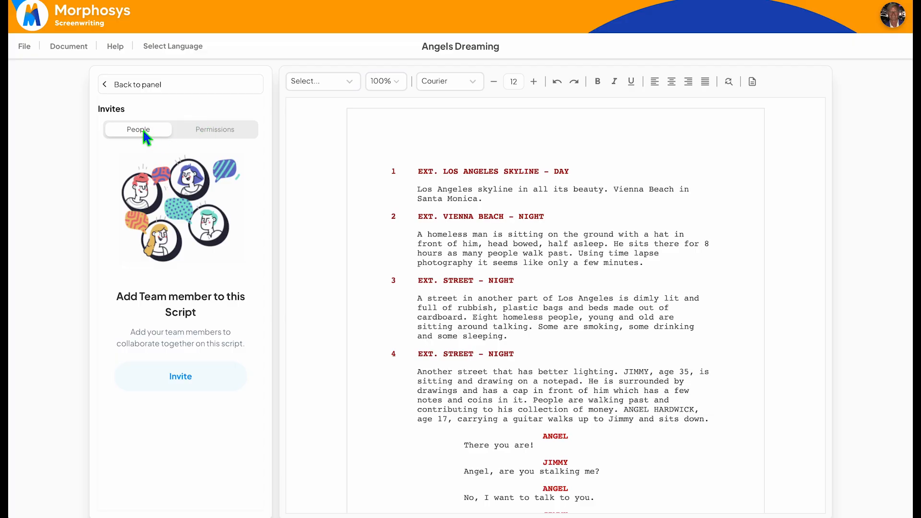
click(179, 377)
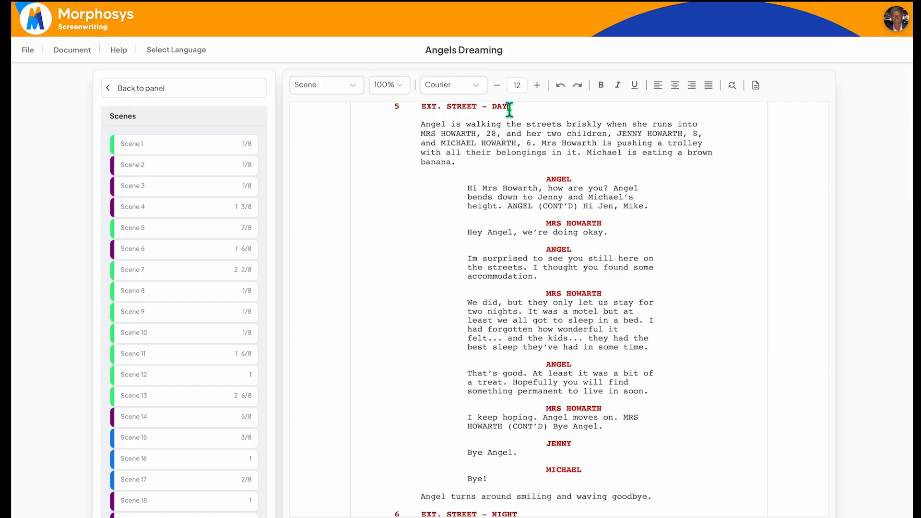
Step: Change the time of day in the scene 5 heading to NIGHT
drag(504, 104, 490, 107)
text(N)
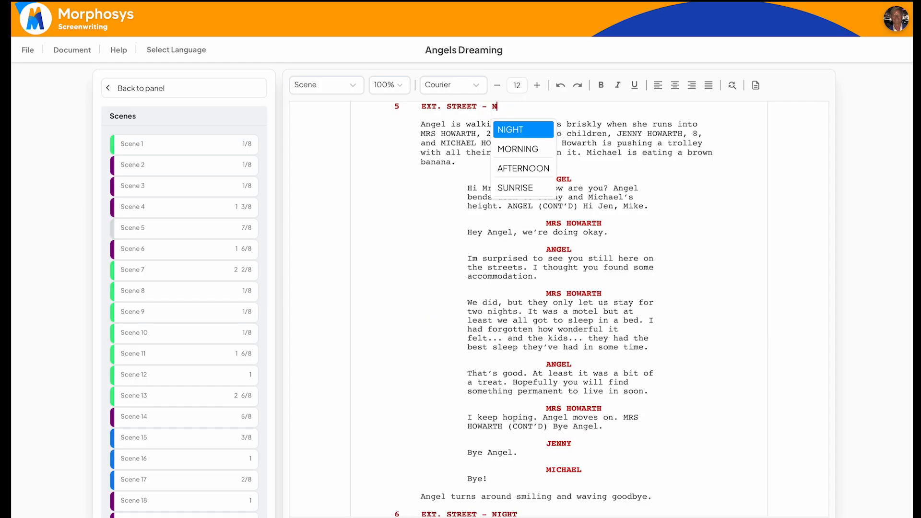
click(527, 134)
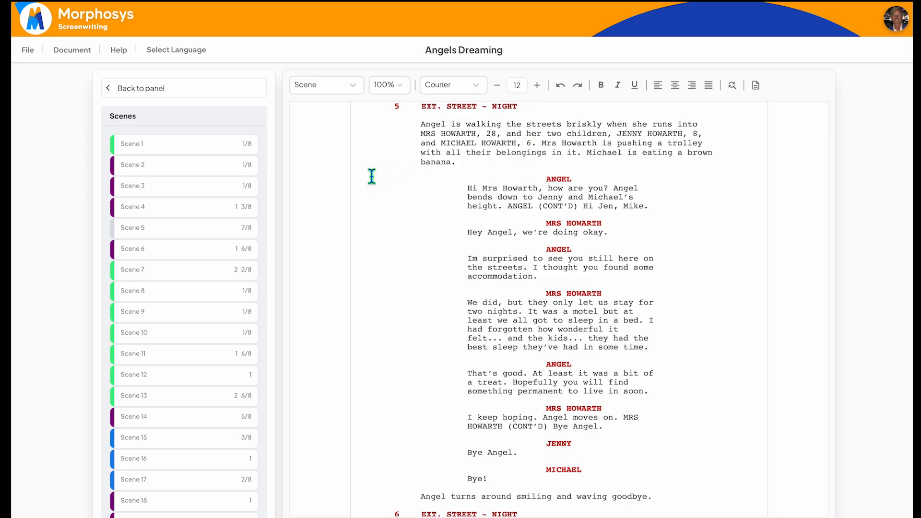
Step: Set the time of day in the Scene 5 details to NIGHT and save the scene
click(175, 229)
click(124, 205)
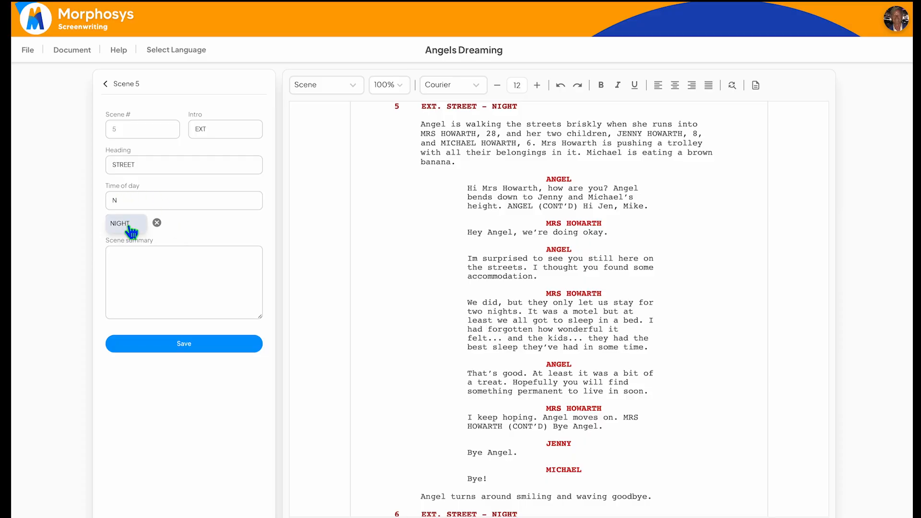
click(129, 224)
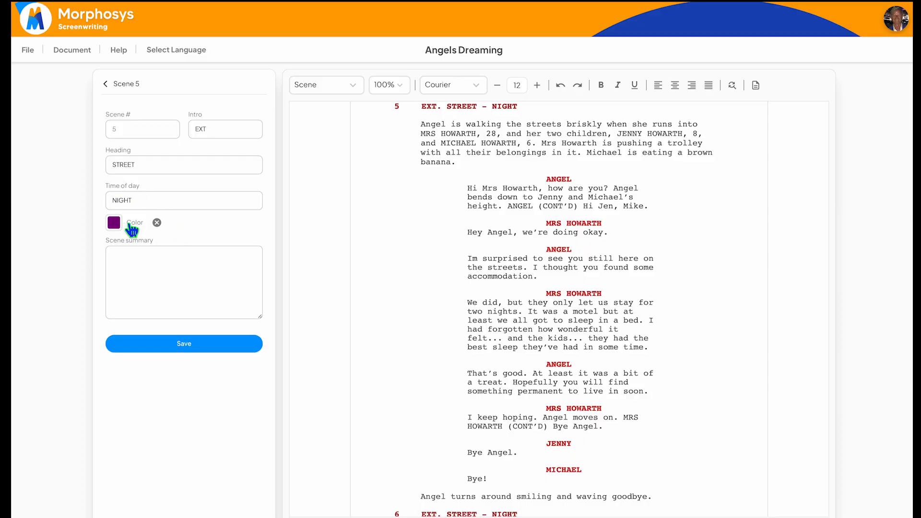
click(193, 350)
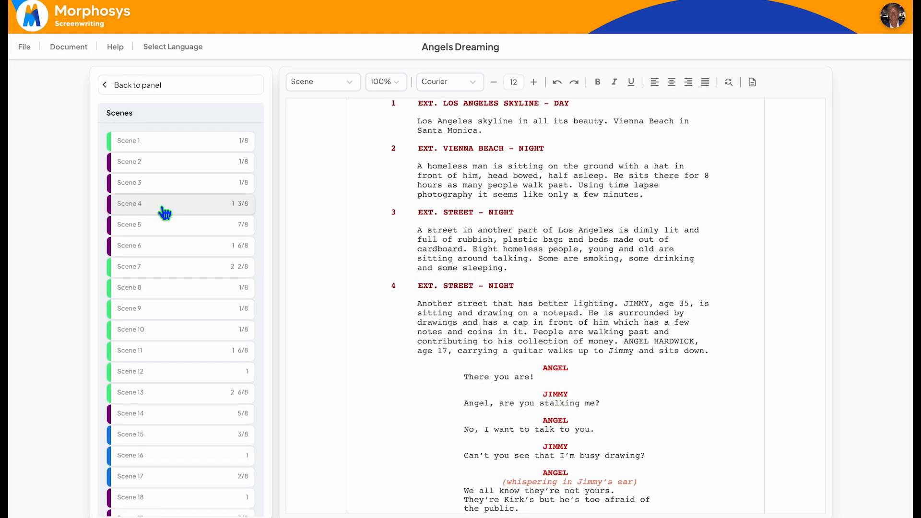
Step: View the details of Scene 12, and list the characters of Scene 4
click(177, 375)
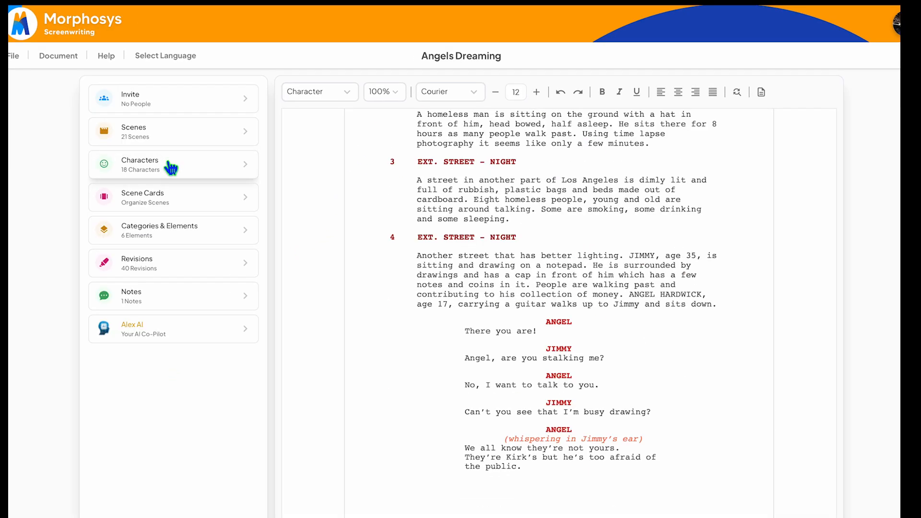
click(171, 166)
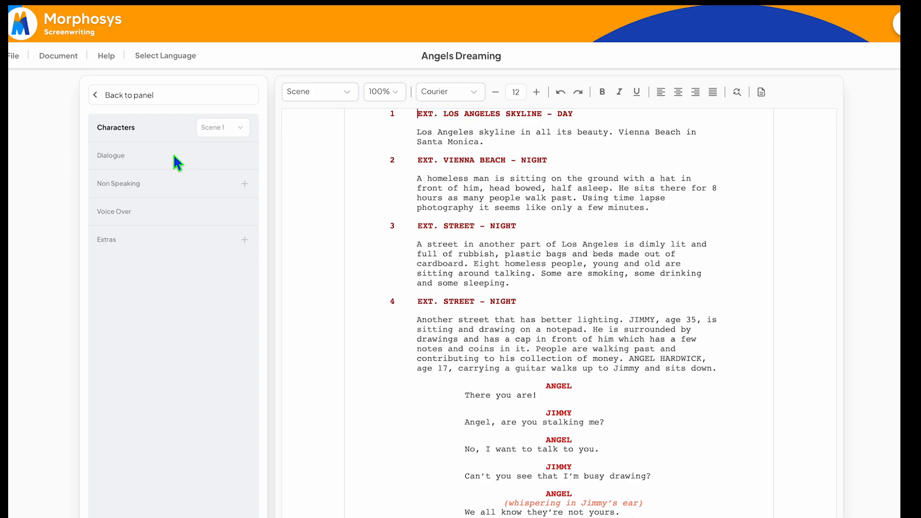
click(238, 128)
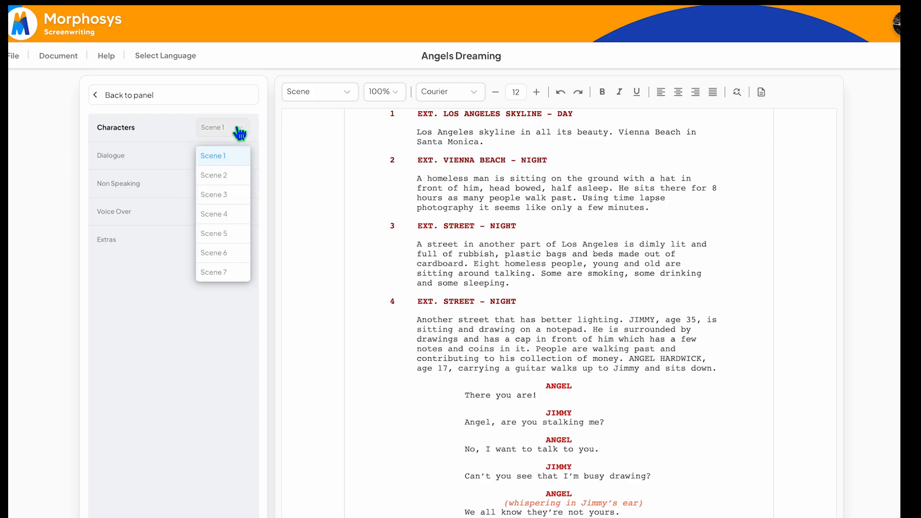
click(232, 221)
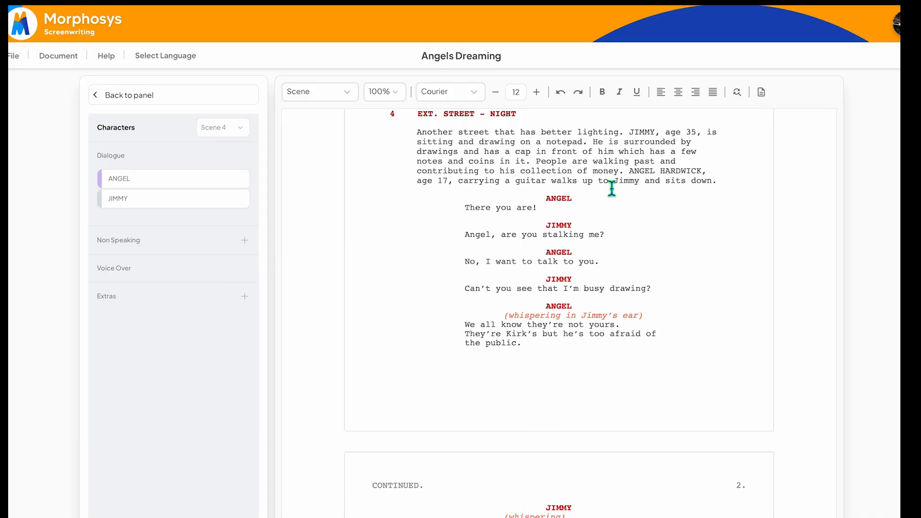
Step: Add the (V.O) extension to ANGEL's first dialogue cue in scene 4
click(578, 202)
text(()
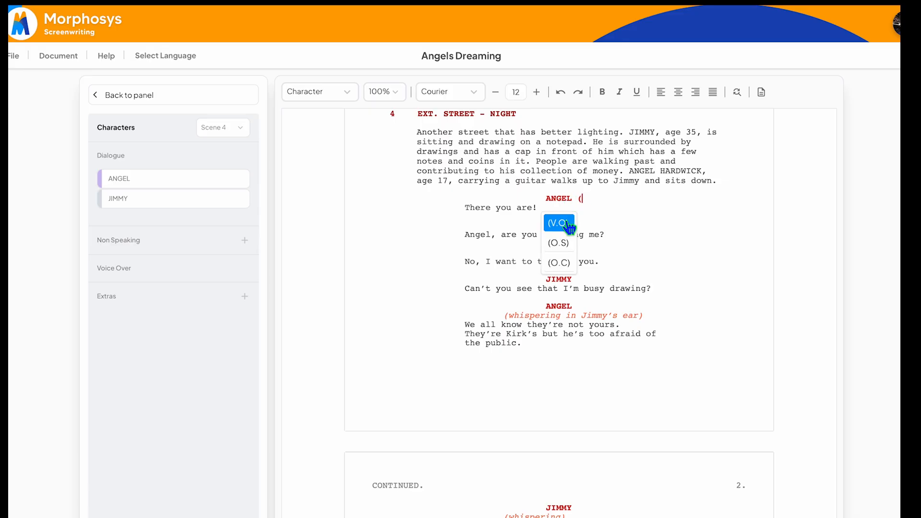
click(568, 224)
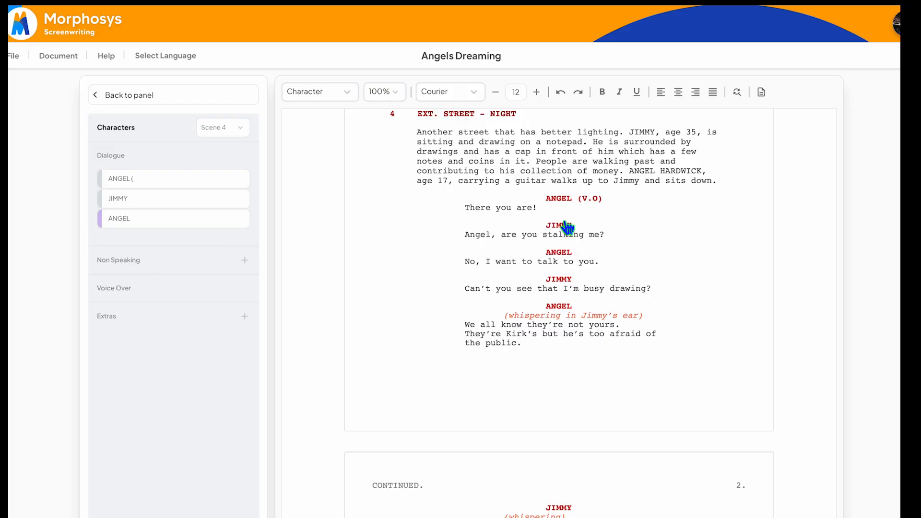
Step: Reload the character list for Scene 4 and open ANGEL's character details
click(125, 96)
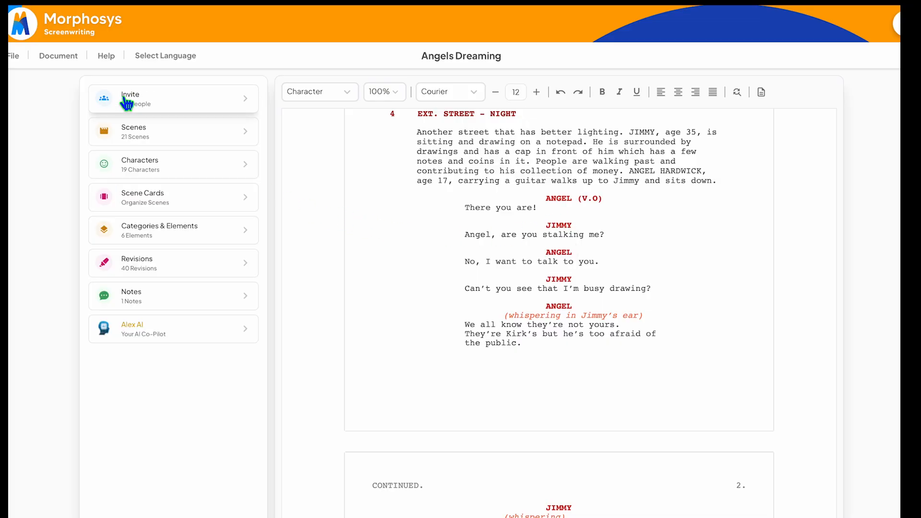
click(194, 169)
click(240, 131)
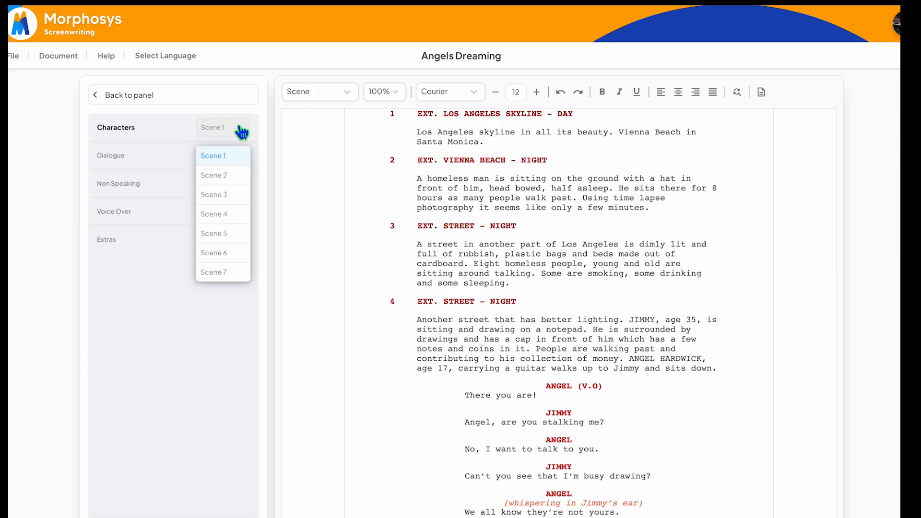
click(237, 214)
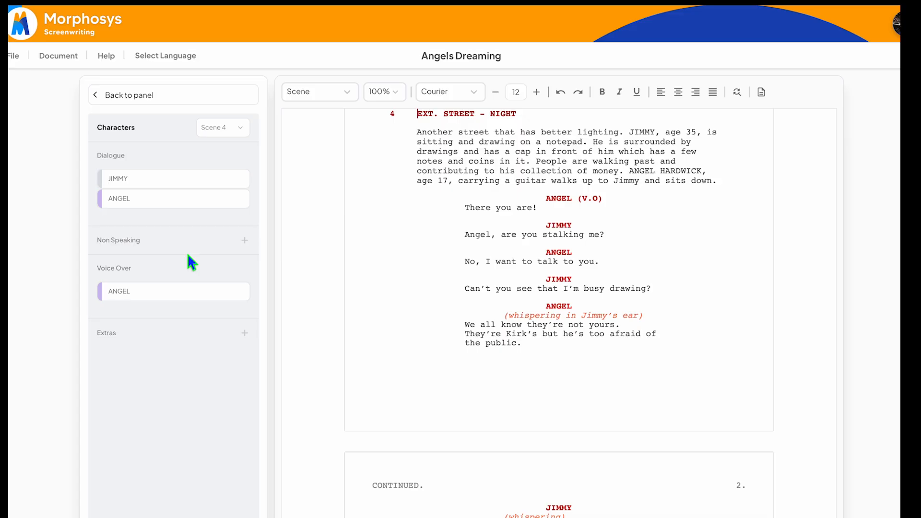
click(177, 204)
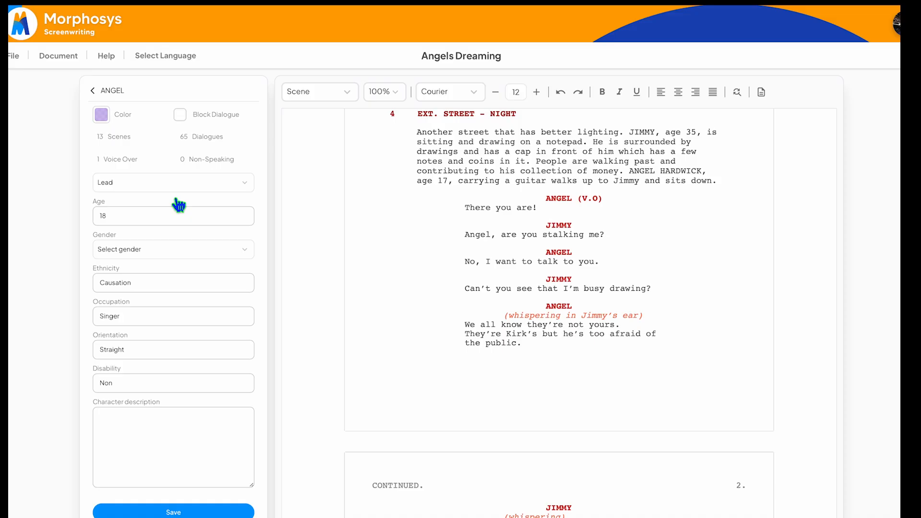
Step: Look through the characters available as non-speaking in Scene 4, and view the form for adding an extra, saving neither
click(93, 92)
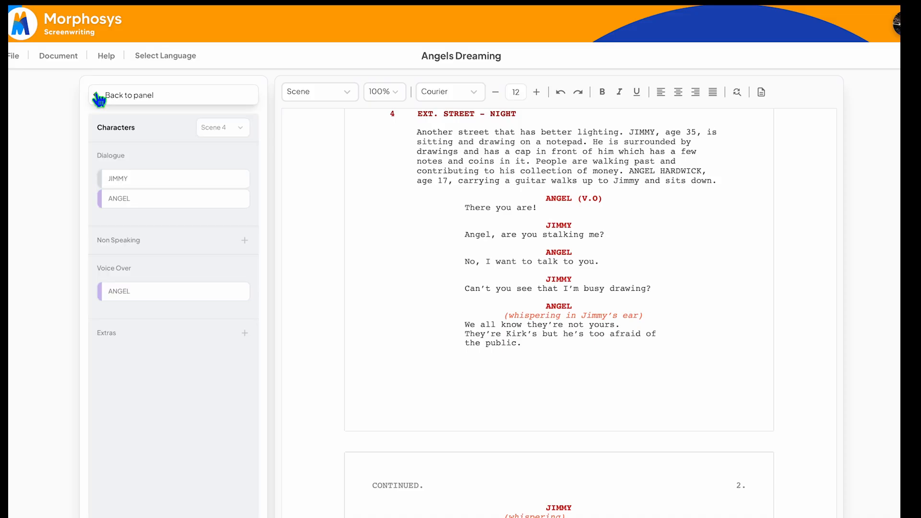
click(246, 242)
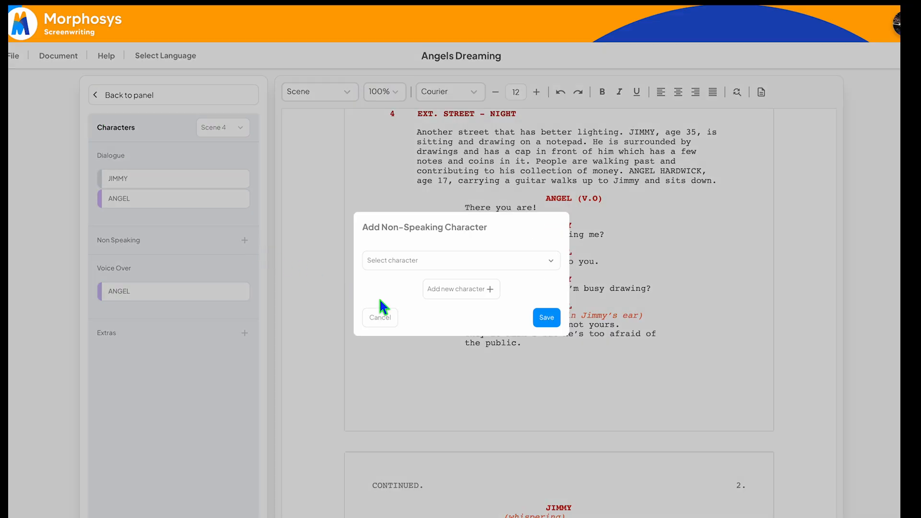
click(555, 266)
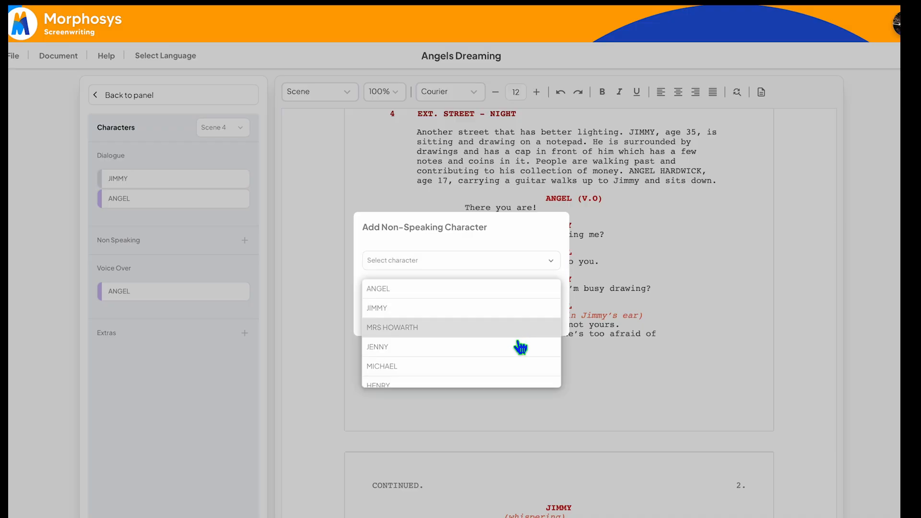
scroll(520, 346, down, 3)
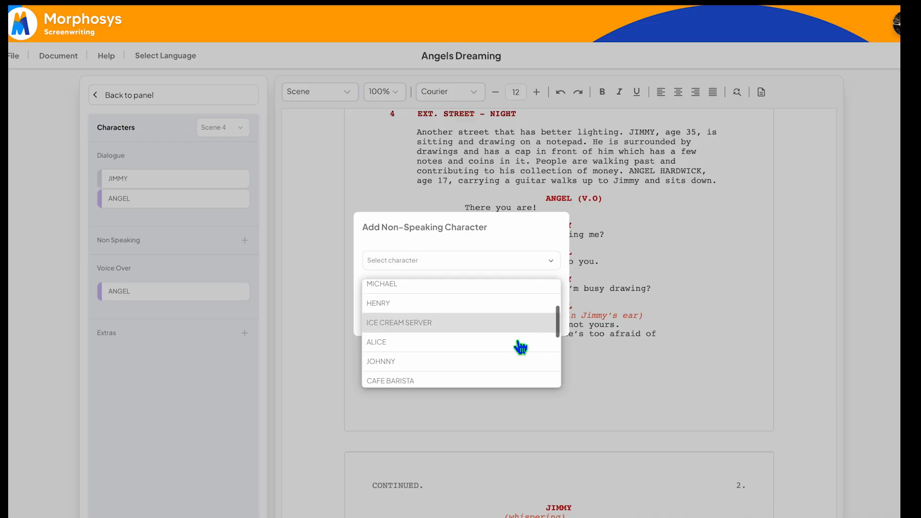
scroll(521, 346, down, 5)
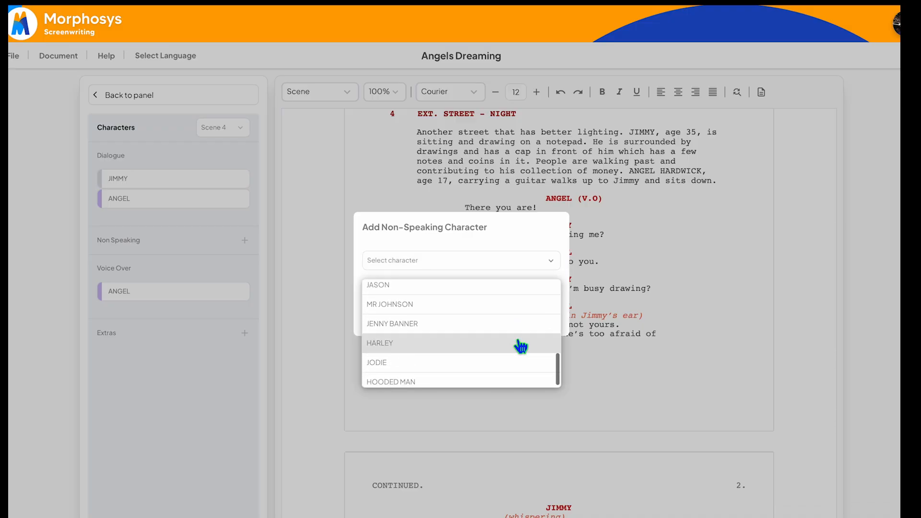
scroll(520, 346, up, 8)
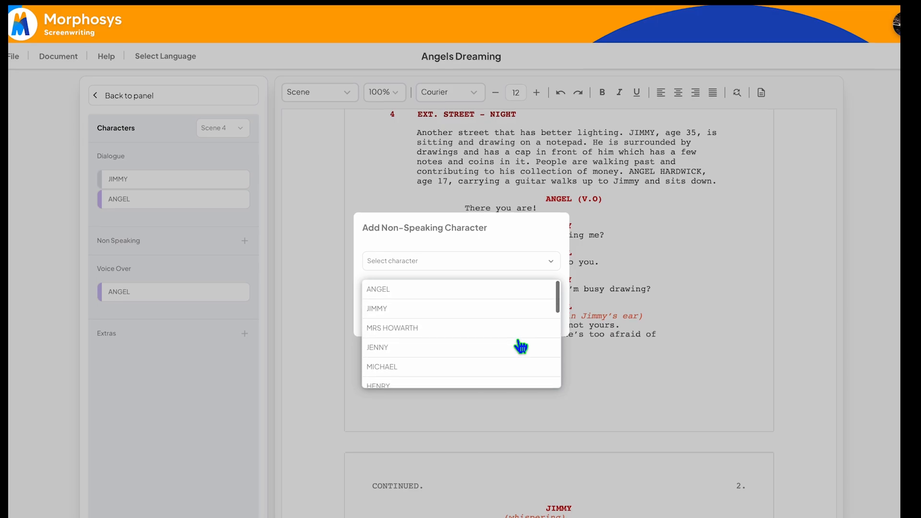
click(550, 261)
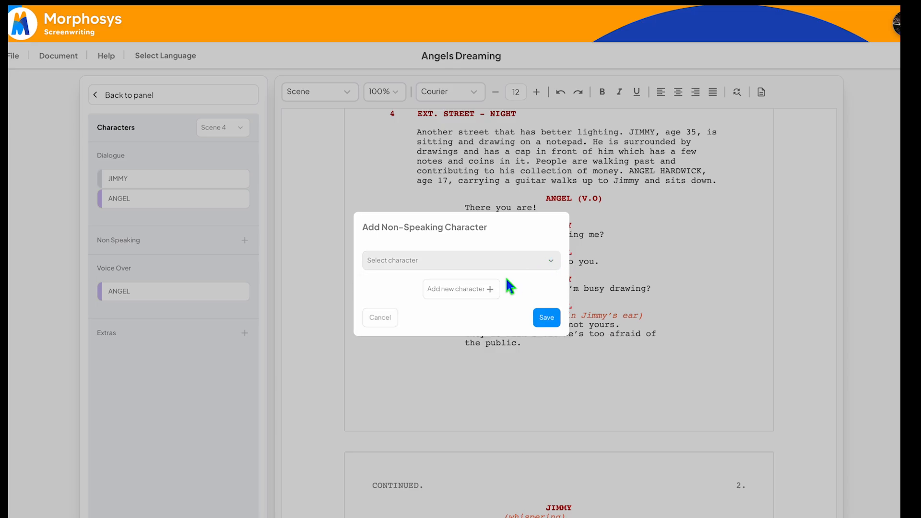
click(381, 319)
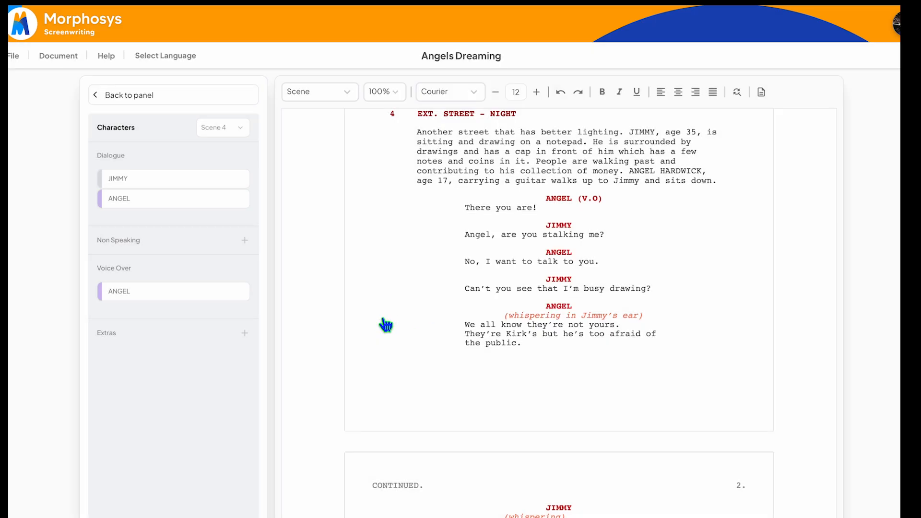
click(244, 333)
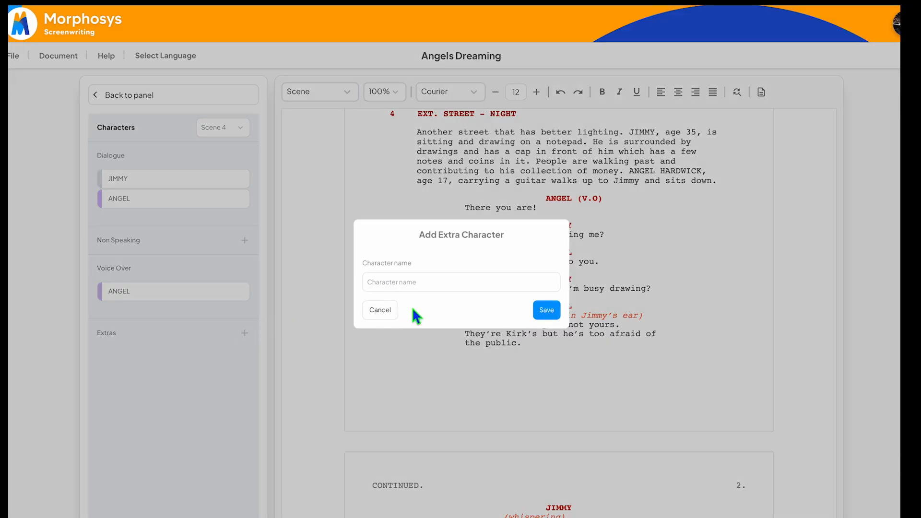
click(387, 315)
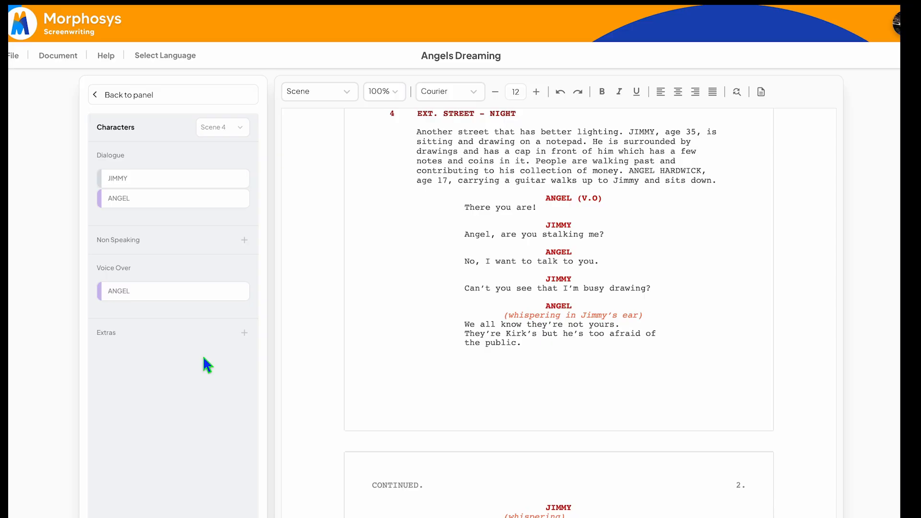
Step: Open ANGEL's character details from the Scene 4 list, try the Supporting role, and set the role back to Lead
click(184, 206)
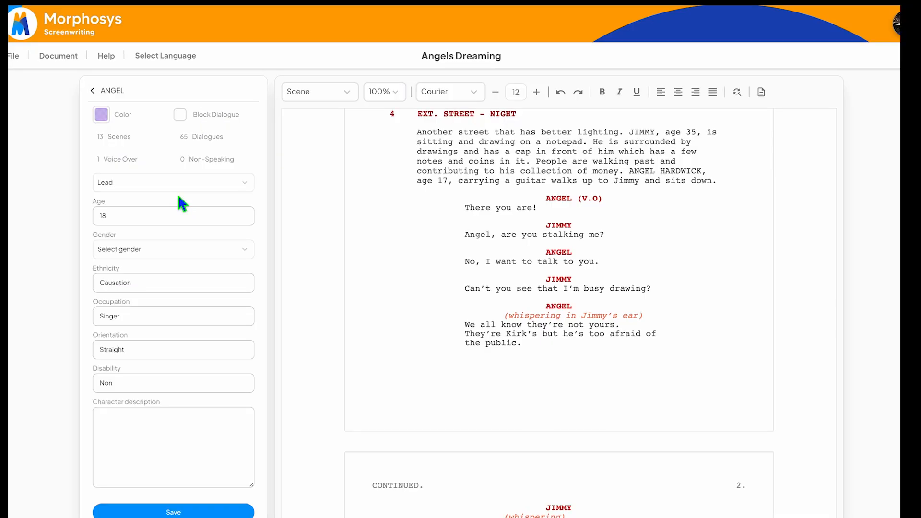
click(245, 189)
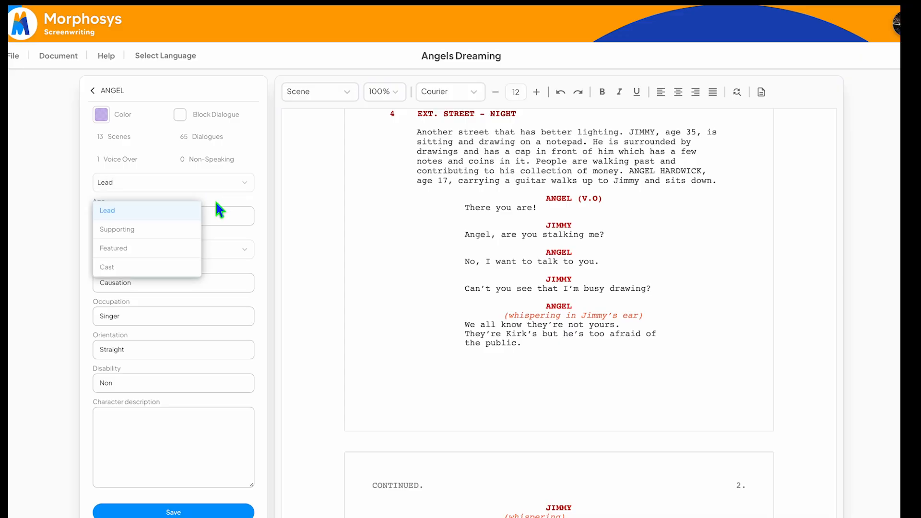
click(181, 234)
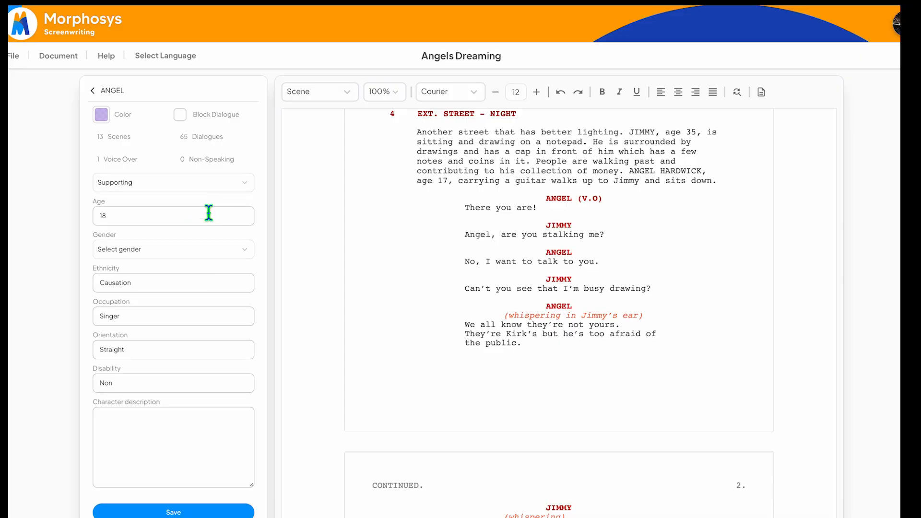
click(246, 183)
click(179, 217)
Step: Turn on Block Dialogue for ANGEL, view the highlight color options, and check the marked dialogue down to scene 5
click(181, 116)
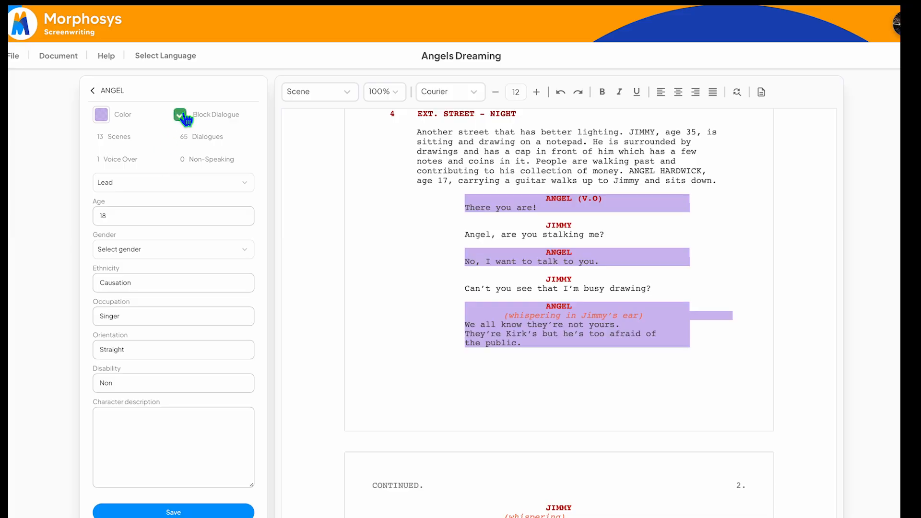
click(102, 115)
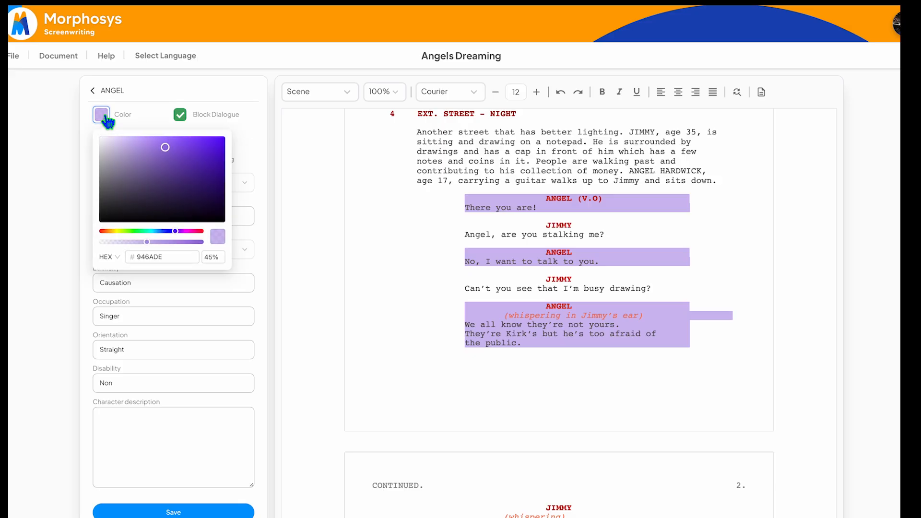
click(105, 118)
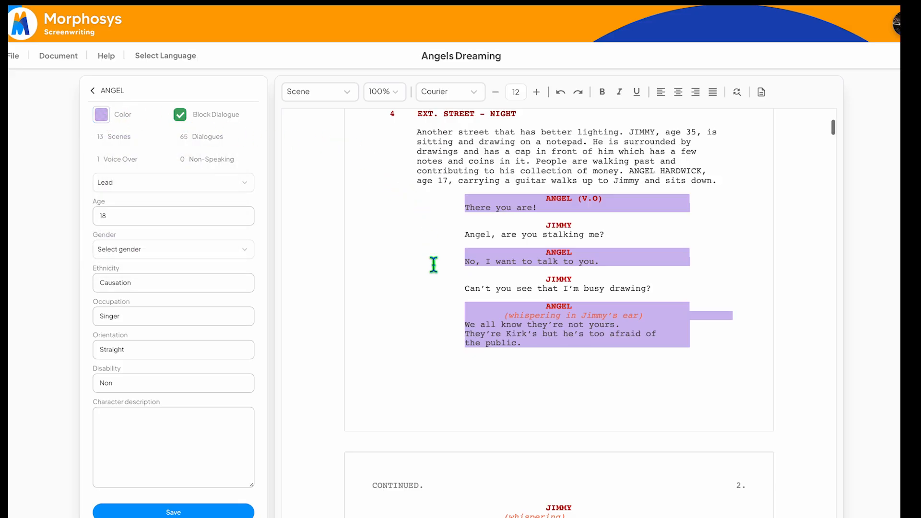
scroll(434, 264, down, 1)
scroll(434, 264, down, 10)
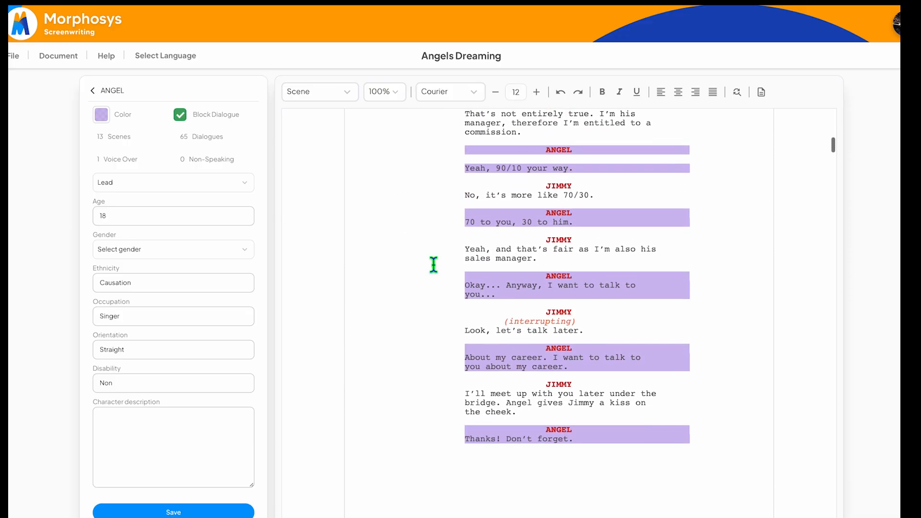
scroll(434, 264, down, 8)
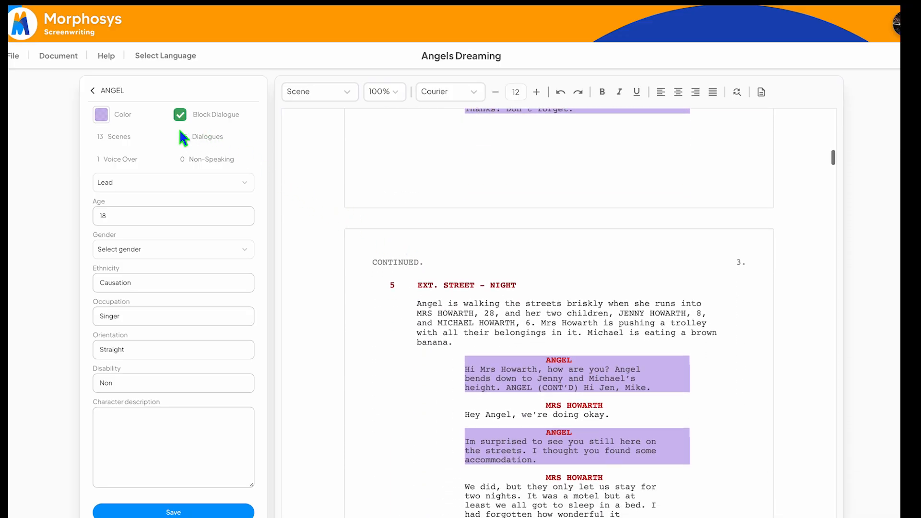
click(98, 93)
click(101, 95)
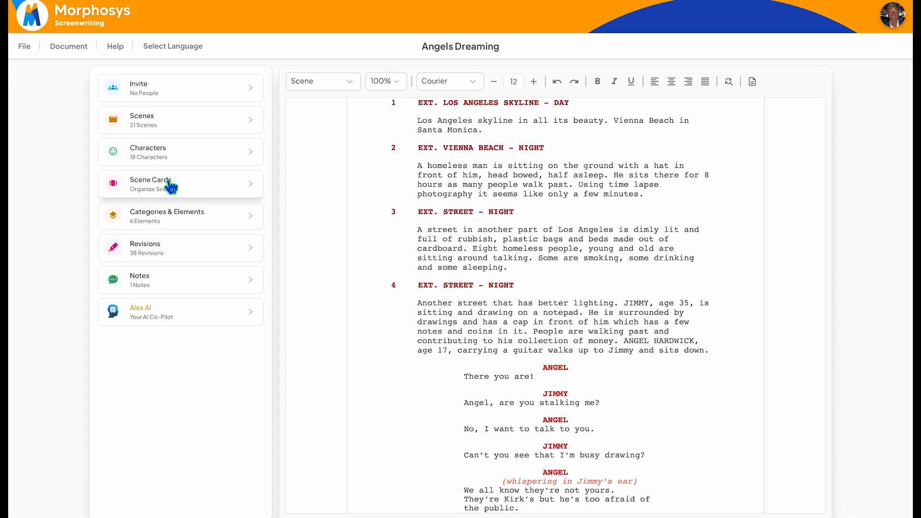
Step: Examine the scene cards of the script, including the full description on the Scene 4 card
click(170, 186)
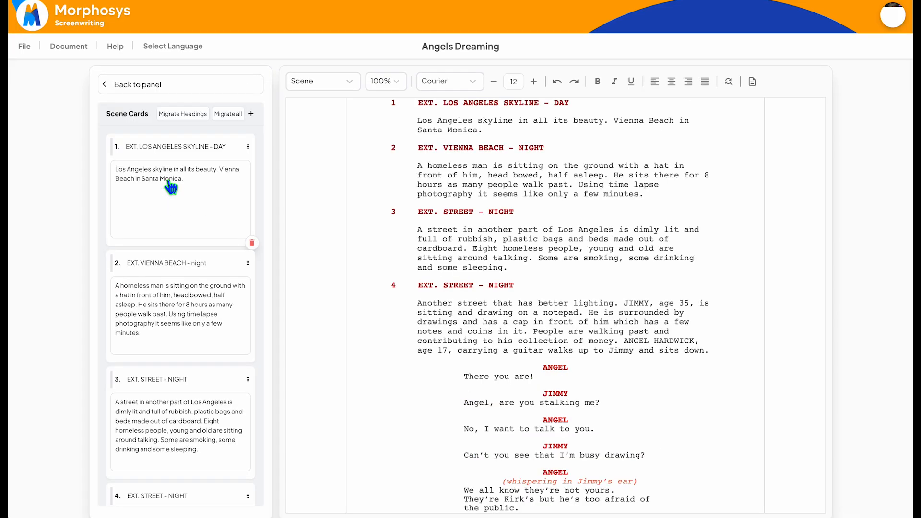
scroll(176, 369, down, 4)
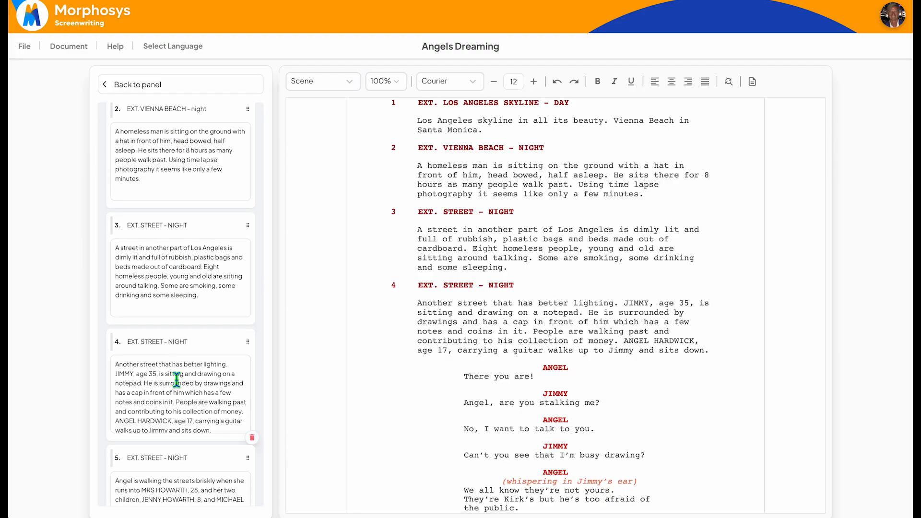
scroll(176, 379, down, 2)
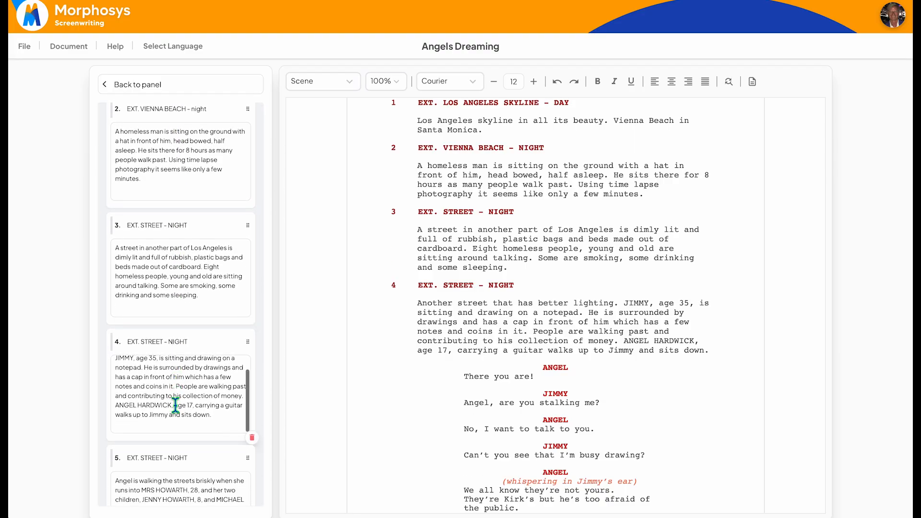
scroll(175, 408, up, 1)
scroll(175, 409, up, 3)
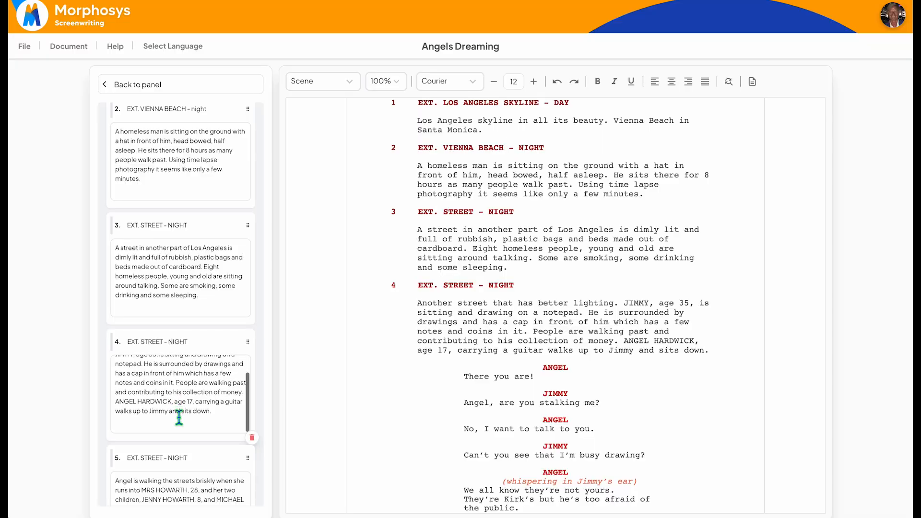
scroll(179, 417, down, 2)
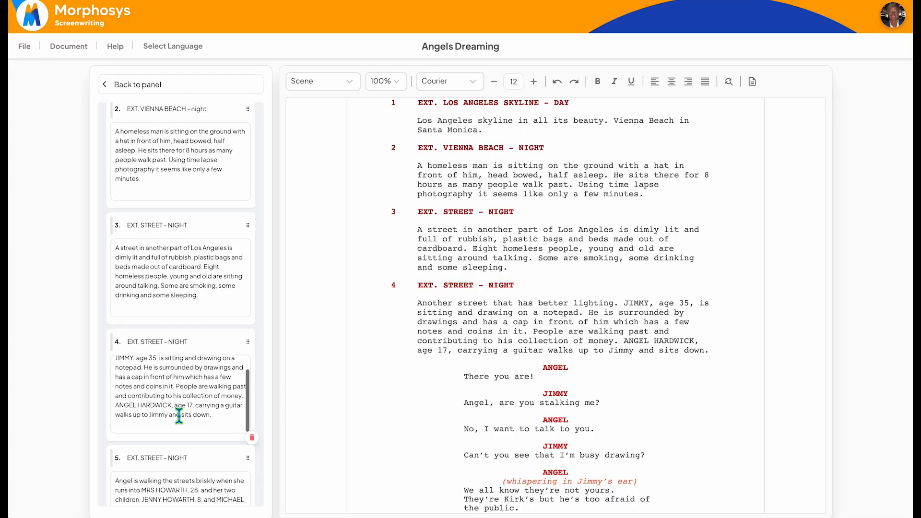
scroll(248, 330, down, 3)
scroll(248, 330, down, 20)
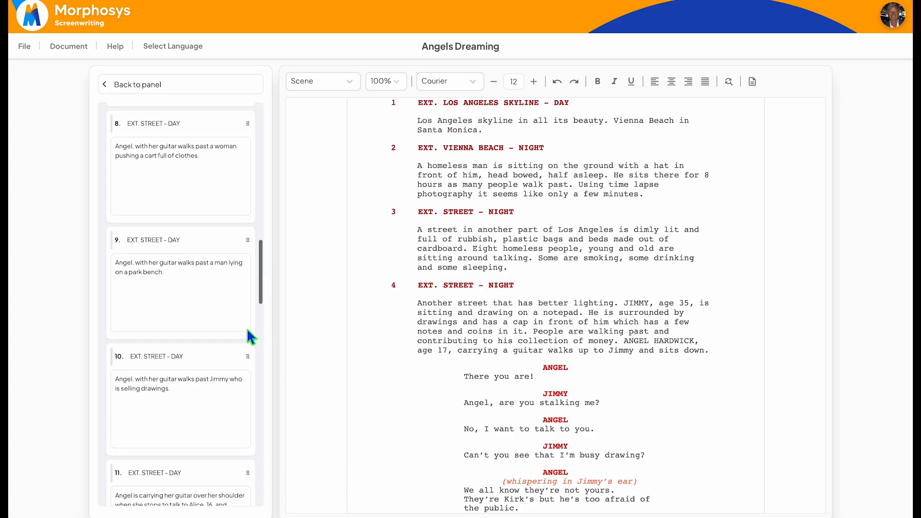
scroll(247, 330, up, 10)
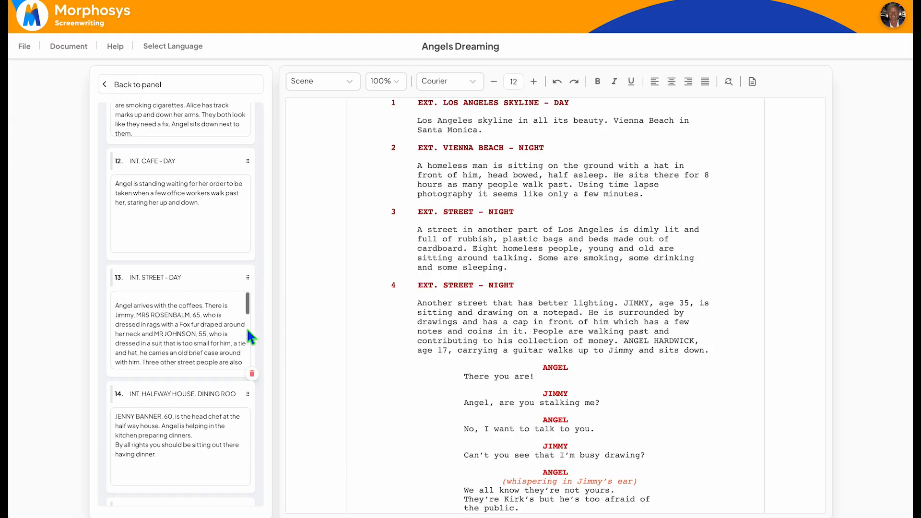
scroll(248, 345, up, 15)
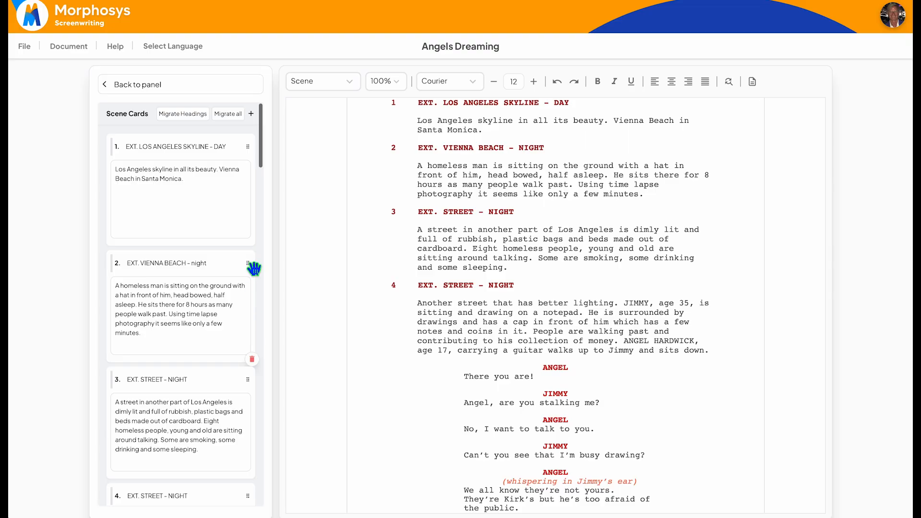
Step: Try moving the EXT. VIENNA BEACH scene card and migrating all scene cards to the script
mouse_move(253, 269)
mouse_down()
mouse_move(251, 172)
mouse_move(258, 266)
mouse_move(252, 260)
mouse_up()
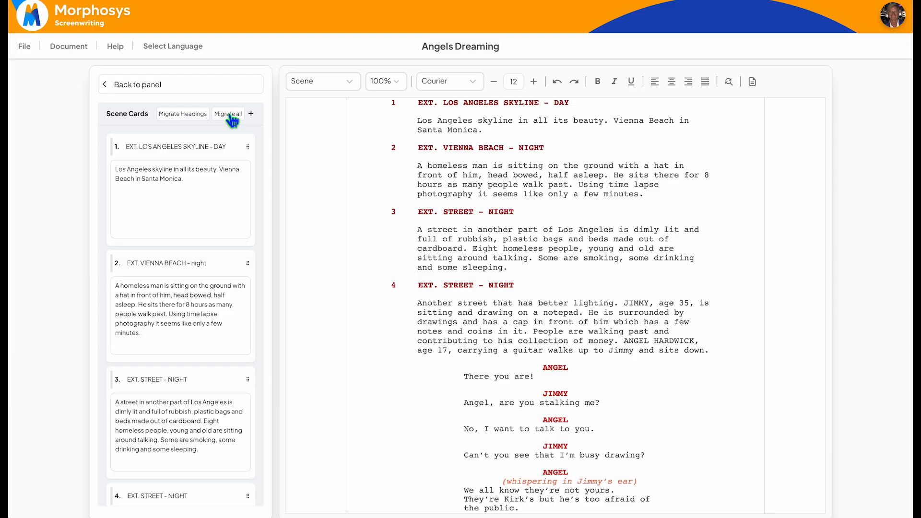
click(230, 114)
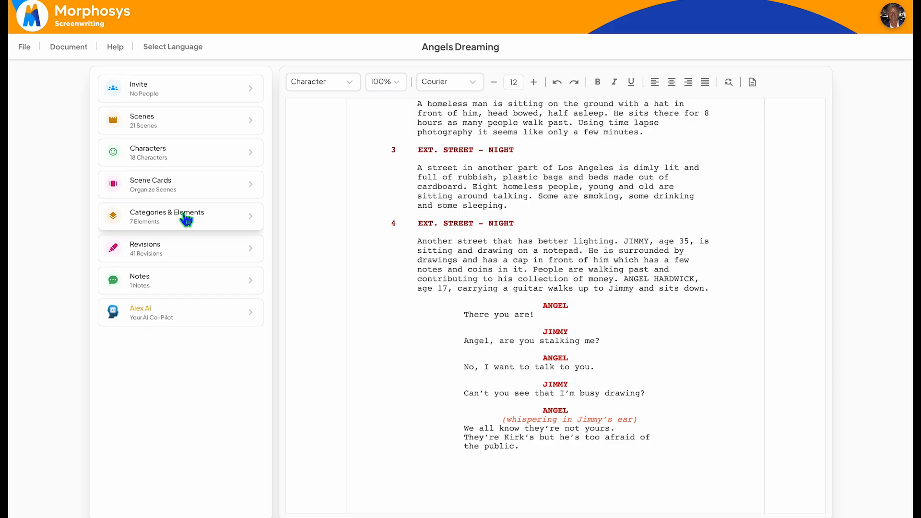
Step: List the categories and elements of Scene 2, and view the form for adding a category without saving one
click(185, 219)
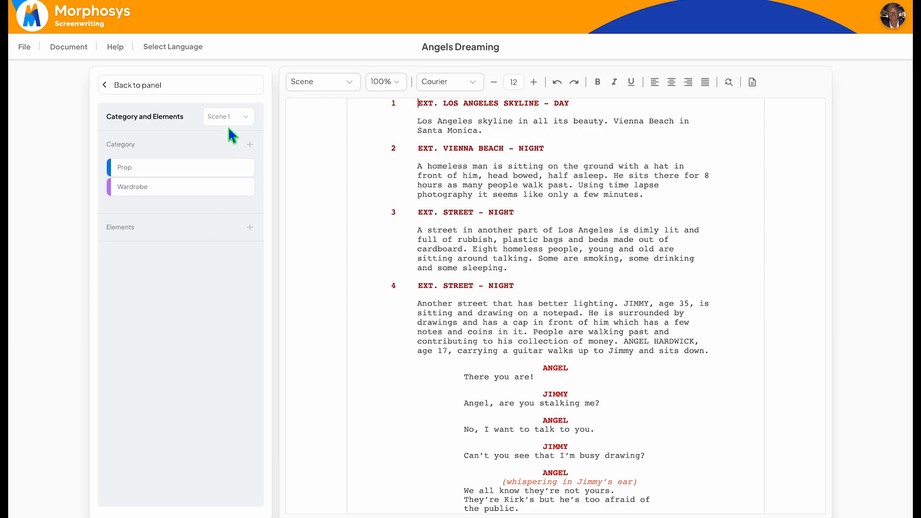
click(250, 120)
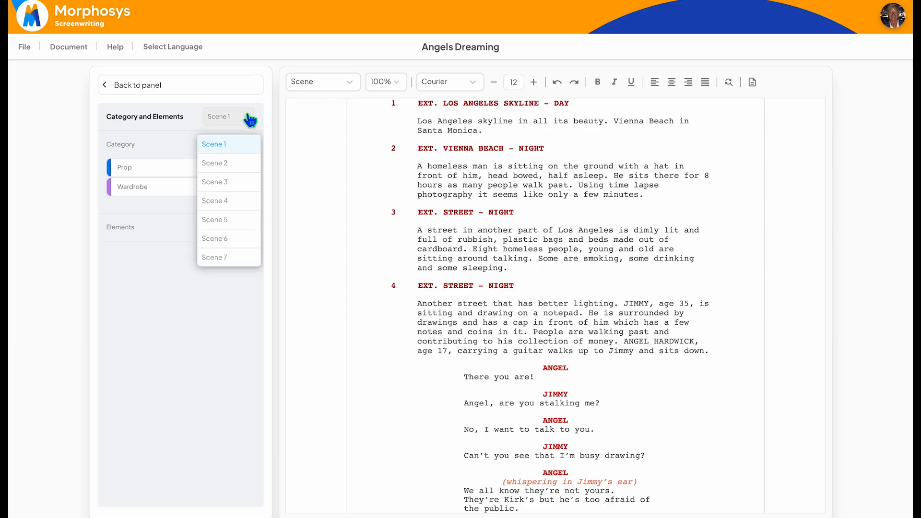
click(240, 169)
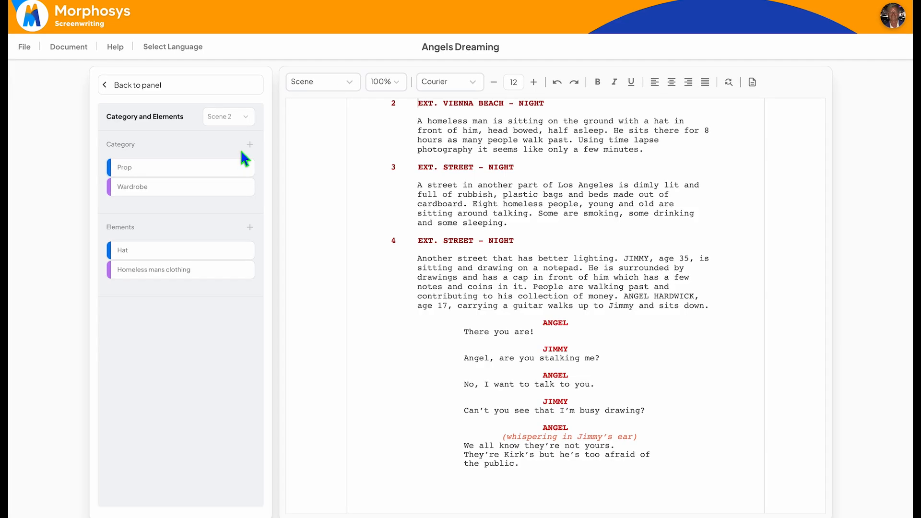
click(250, 145)
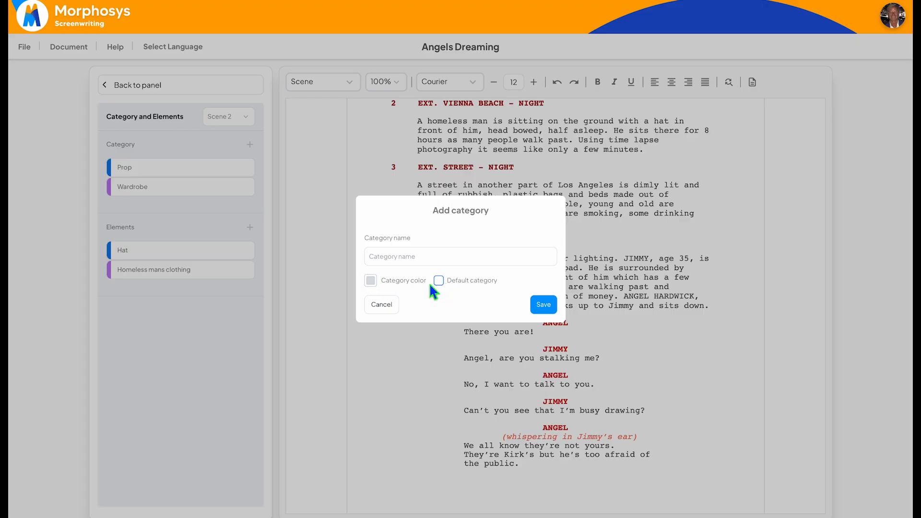
click(384, 306)
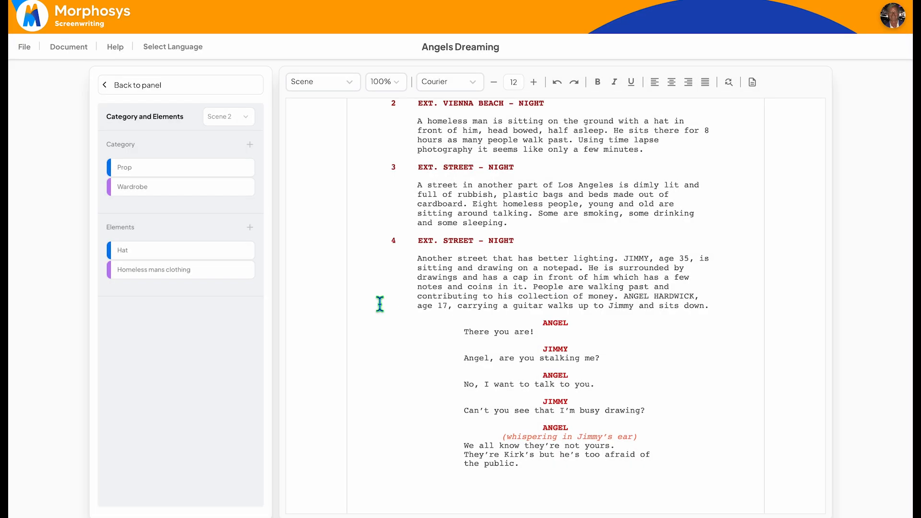
Step: View the details of Scene 2's Hat and Homeless mans clothing elements, and save each without changes
mouse_move(238, 250)
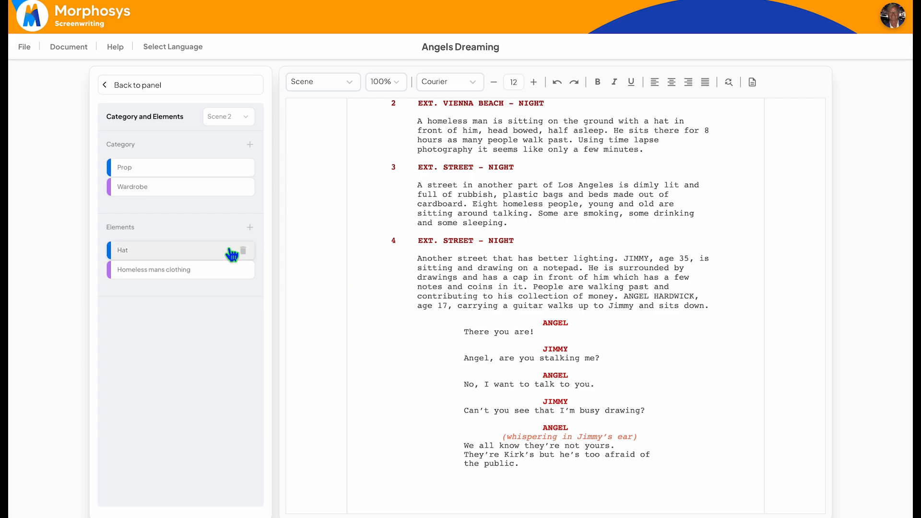
click(204, 257)
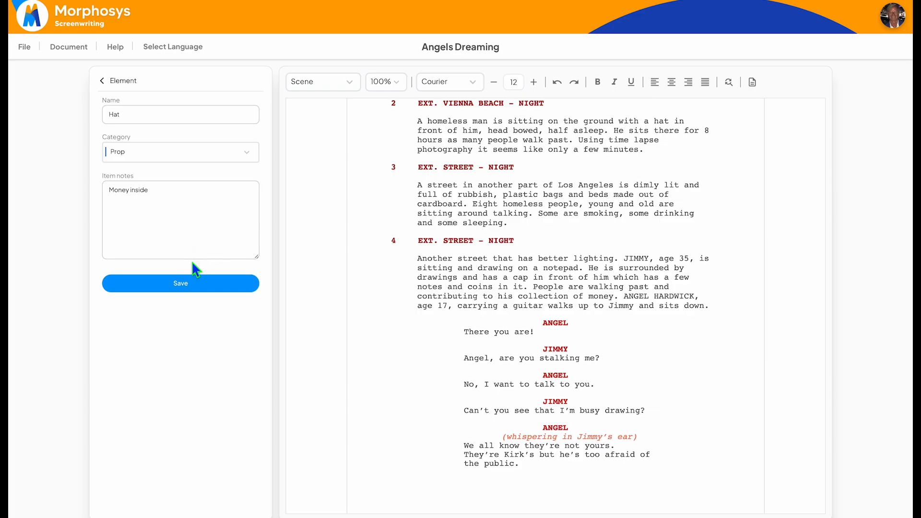
click(188, 285)
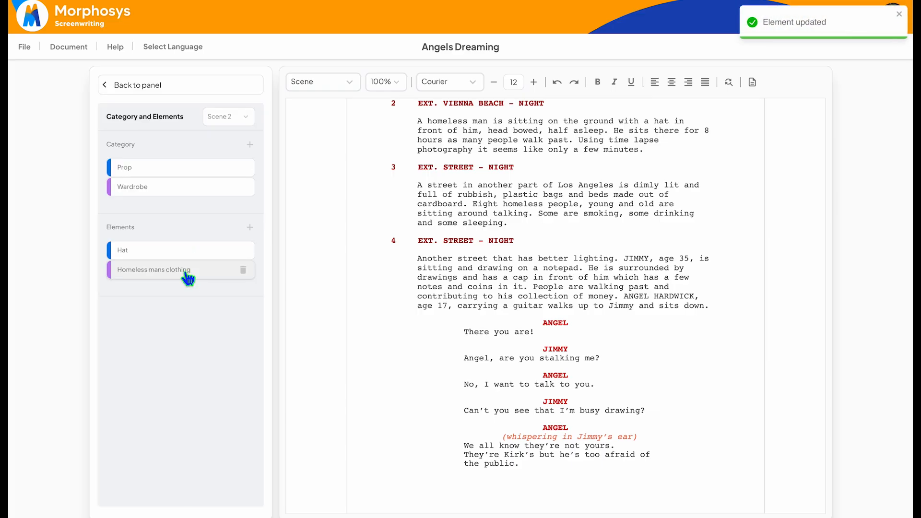
click(201, 272)
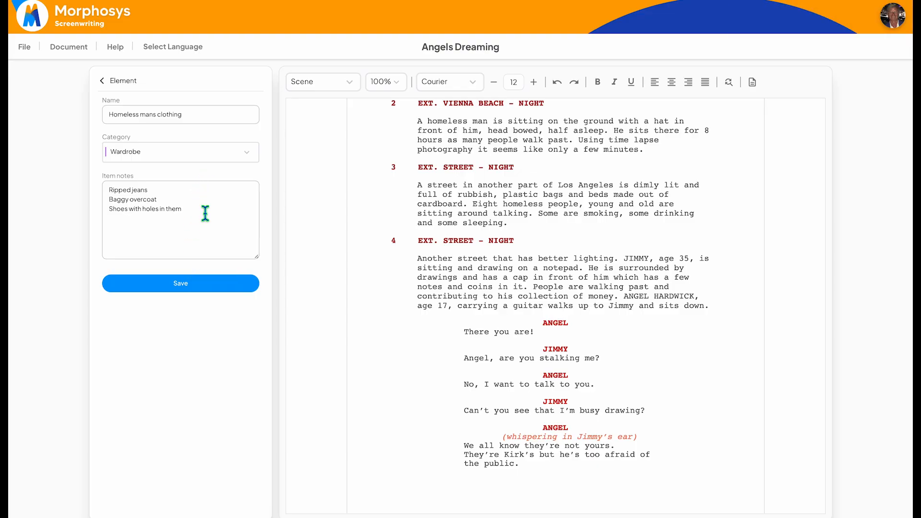
click(184, 287)
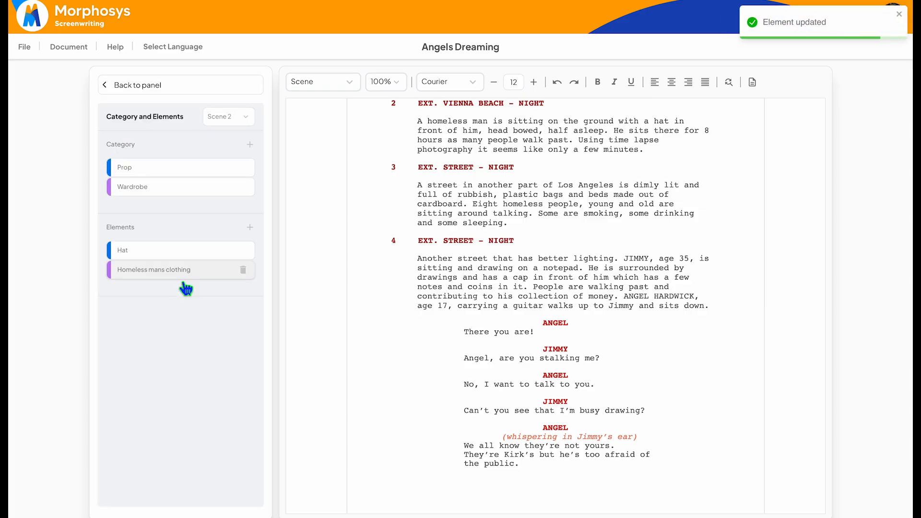
Step: View the form for adding an element and its category choices, and cancel without saving an element
click(250, 227)
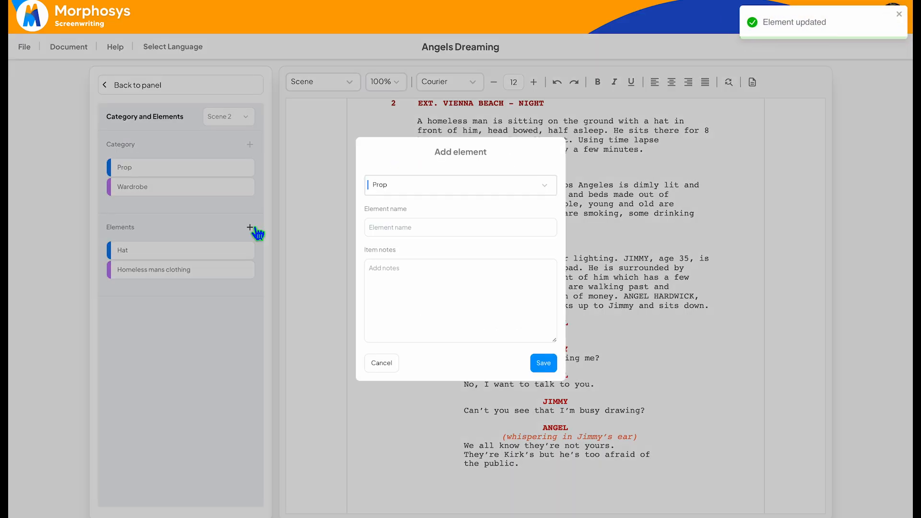
click(549, 187)
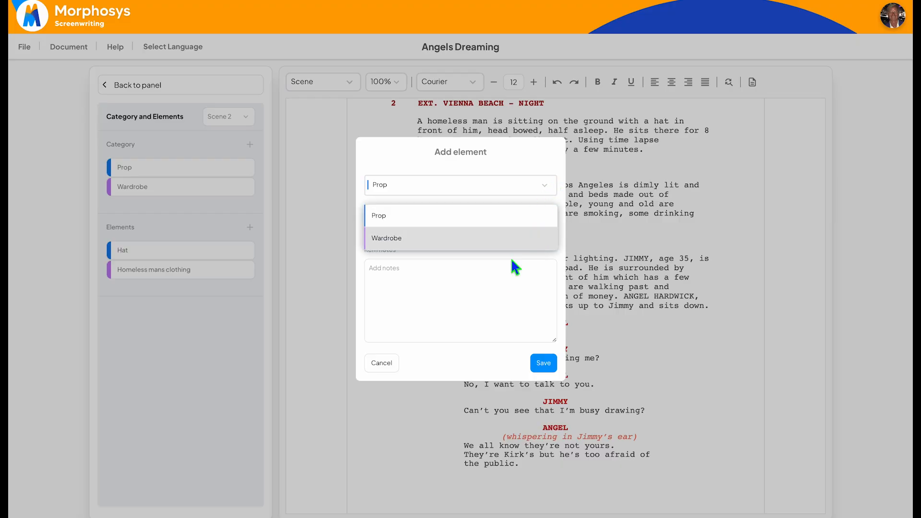
click(487, 301)
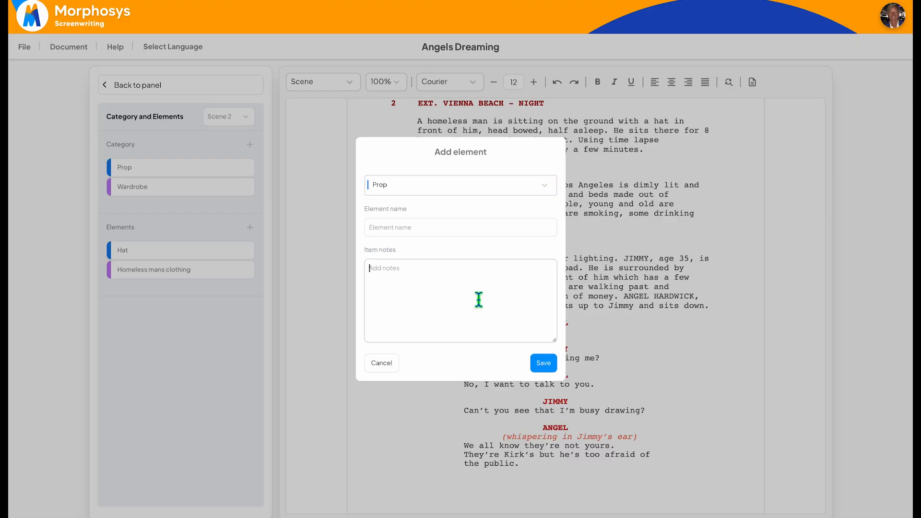
click(381, 364)
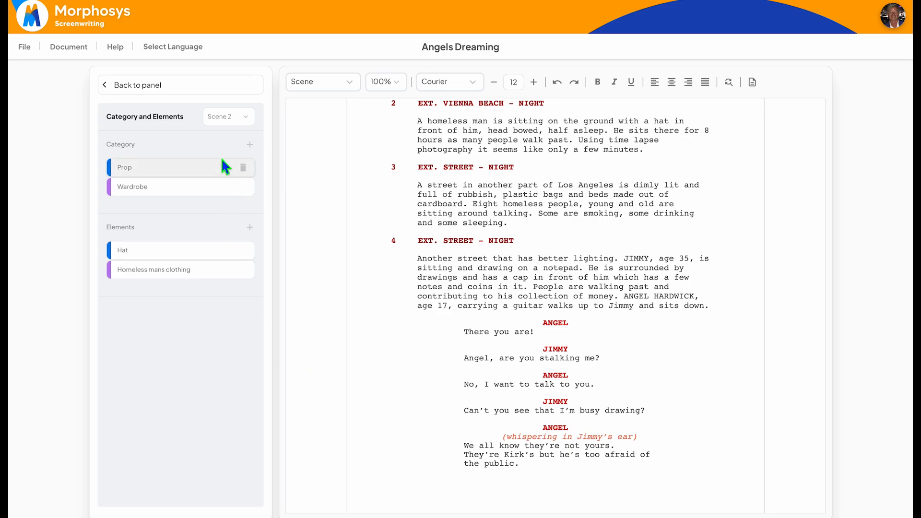
Step: View the scene choices for categories and elements, and open the script's revisions
click(250, 118)
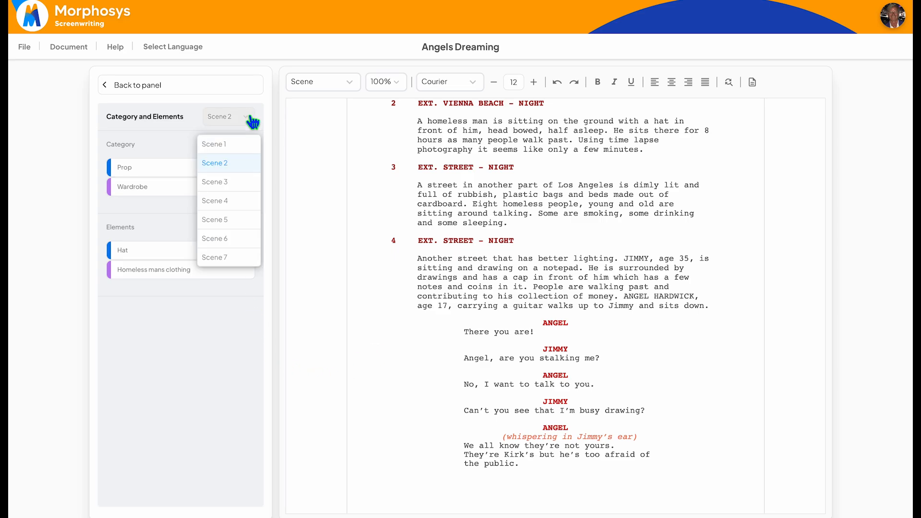
click(240, 204)
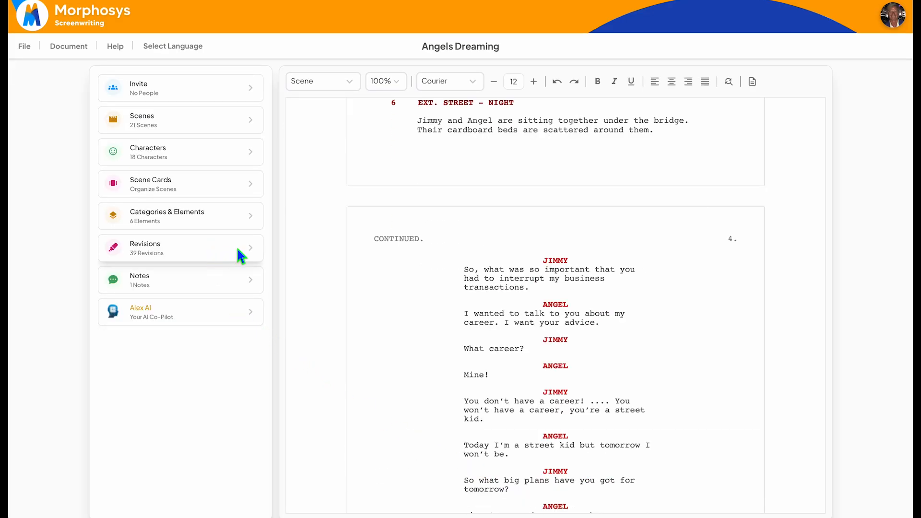
click(151, 245)
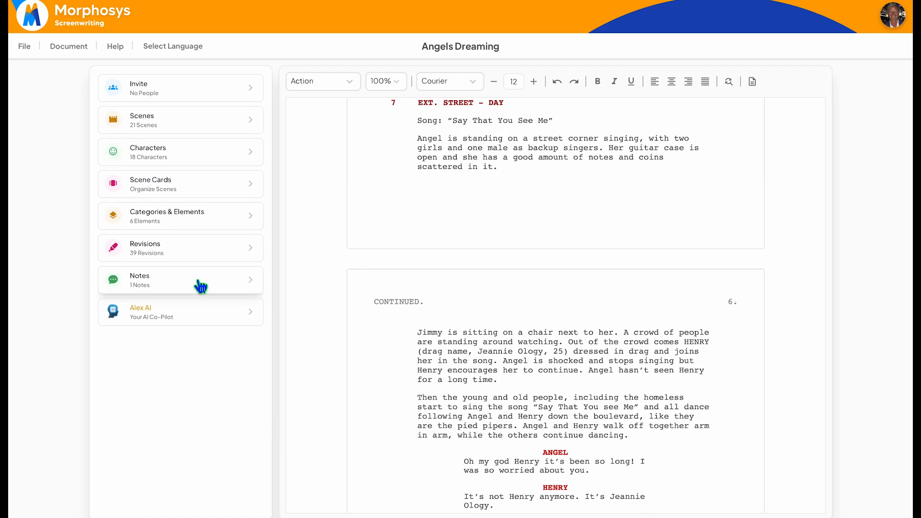
Step: Add the note "Change this" to the Scene 8 action line about Angel walking past a woman pushing a cart
click(201, 286)
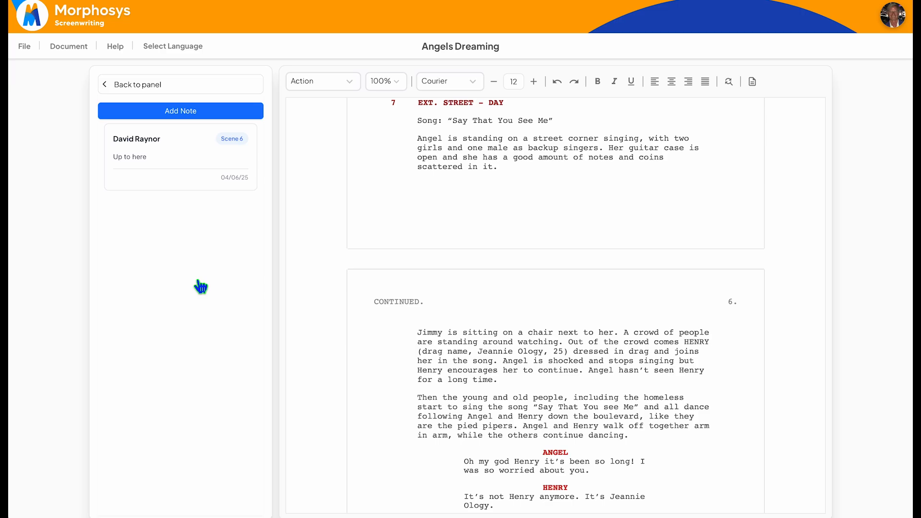
scroll(514, 273, down, 12)
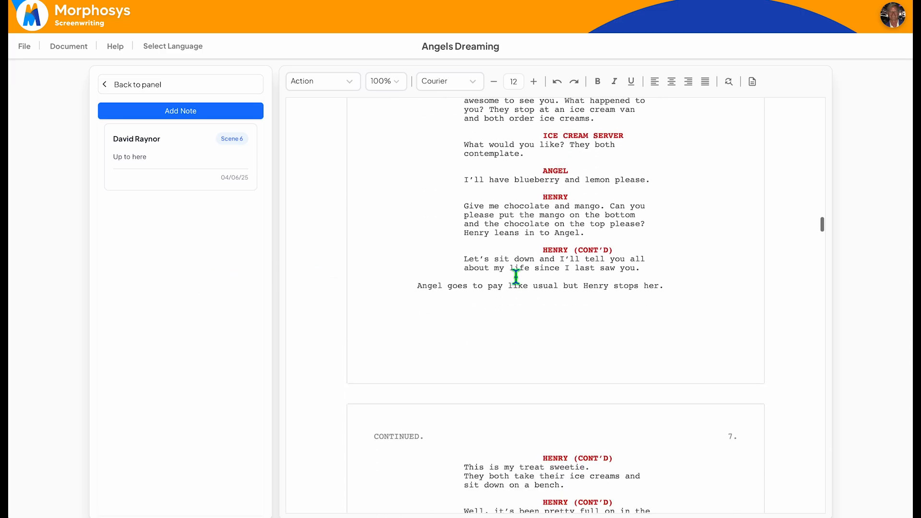
scroll(516, 276, down, 15)
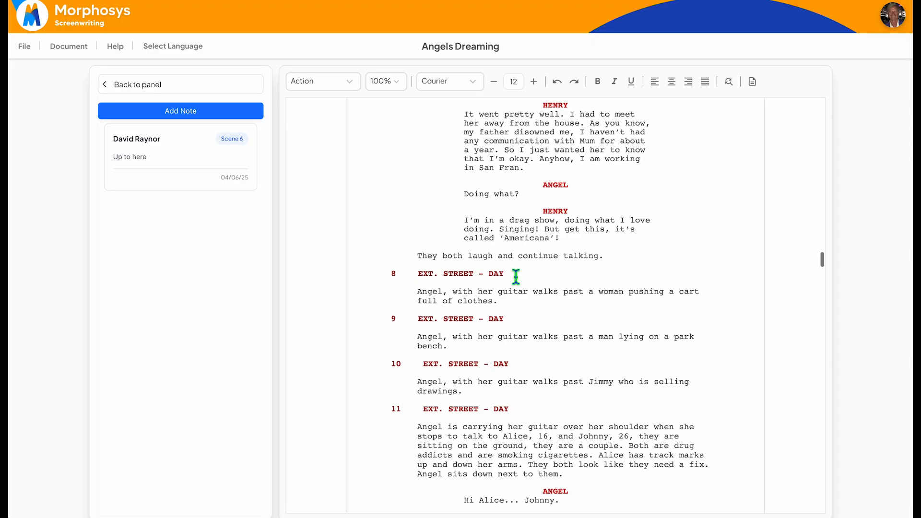
click(505, 303)
drag(505, 304, 415, 297)
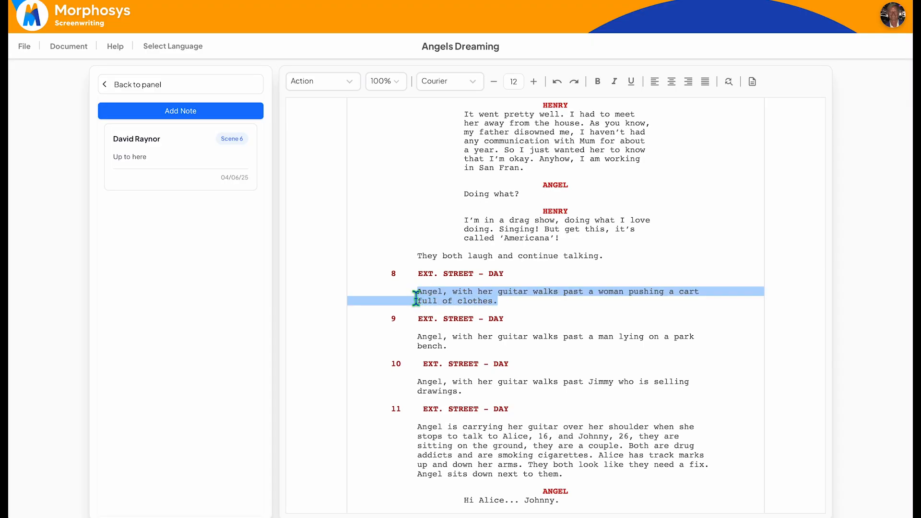
click(214, 113)
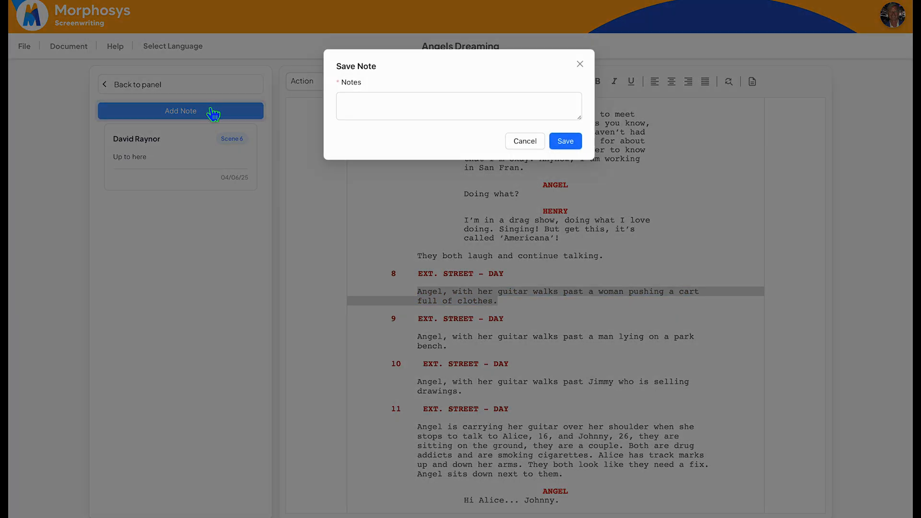
click(415, 111)
text(dhange th)
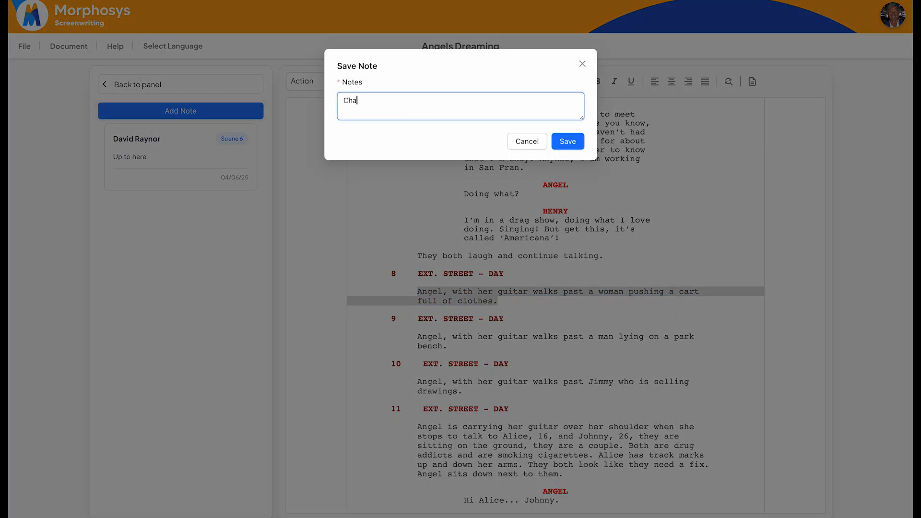
text(is)
click(577, 149)
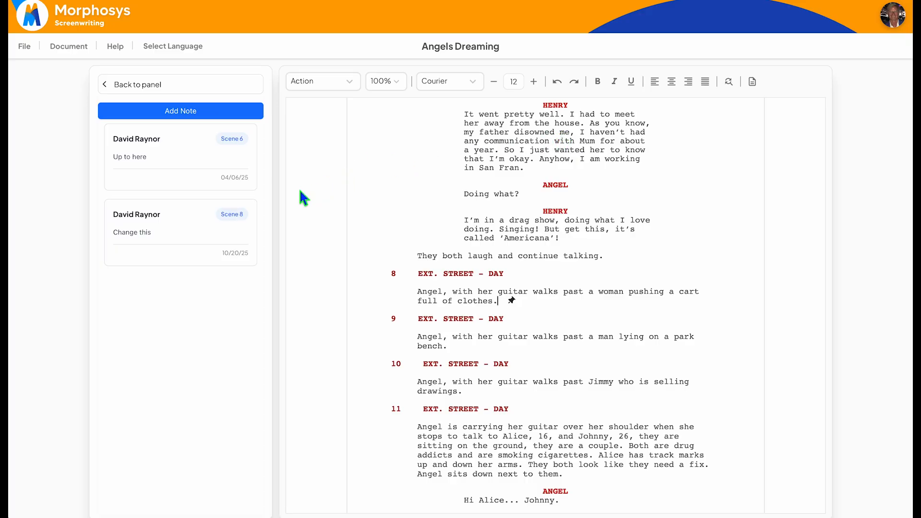
Step: Go from the Scene 6 note "Up to here" to the passage it marks in the script
mouse_move(196, 230)
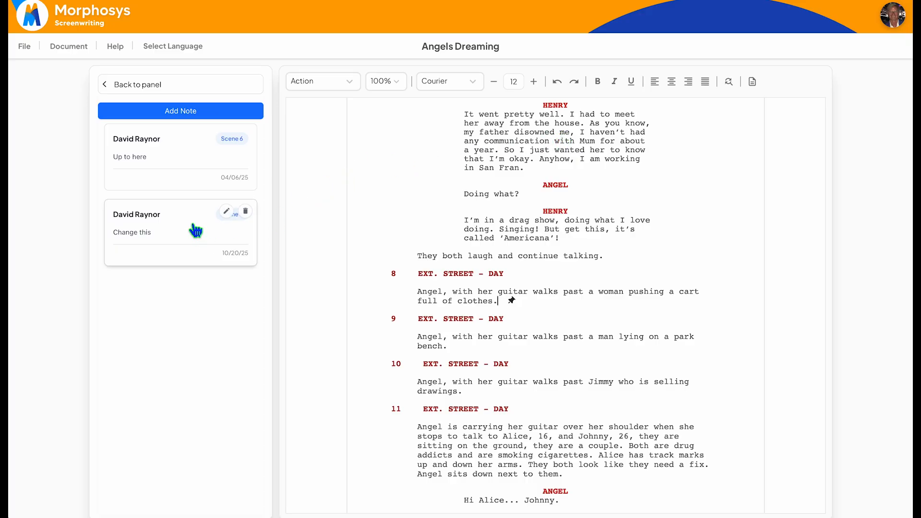
click(190, 163)
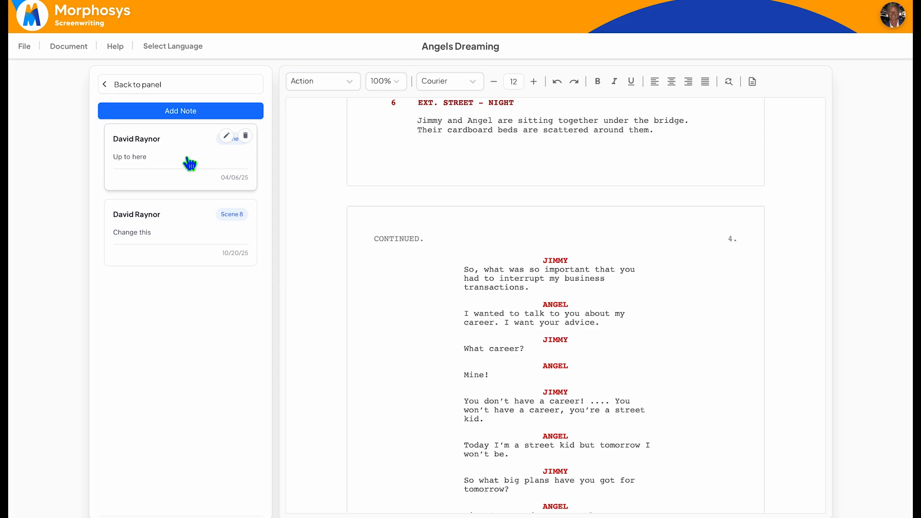
scroll(361, 179, down, 8)
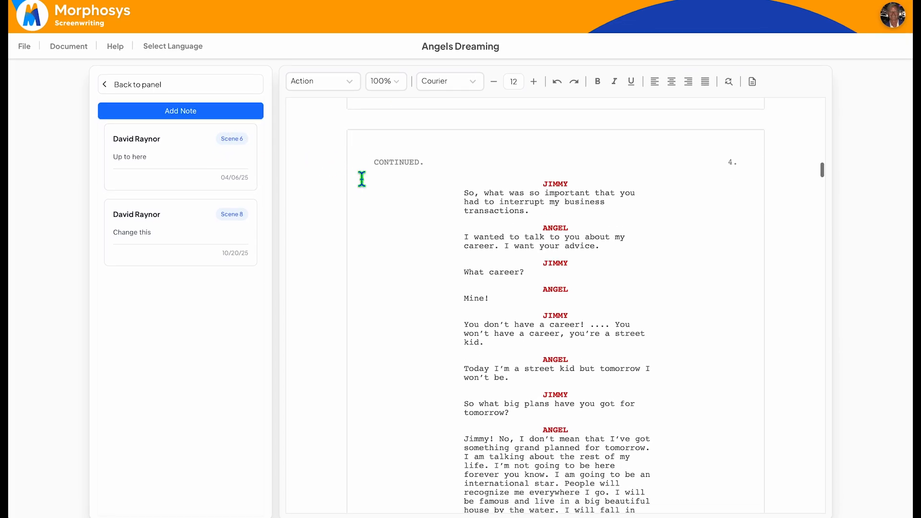
scroll(362, 179, down, 5)
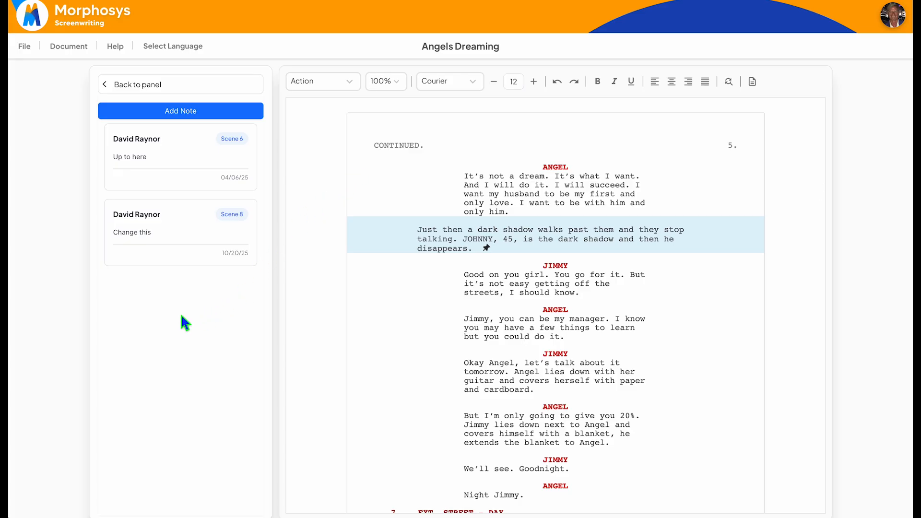
Step: Go to the passage marked by the Scene 8 note "Change this" and delete that note
mouse_move(149, 234)
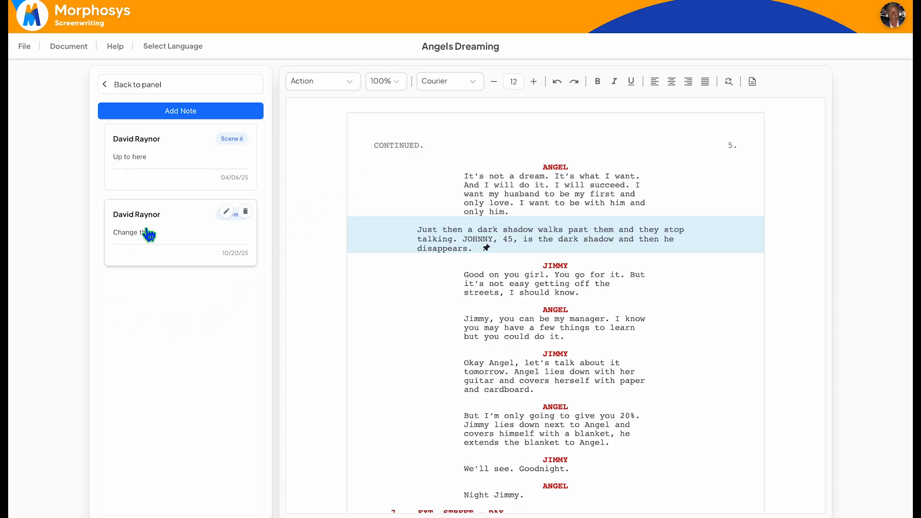
click(177, 225)
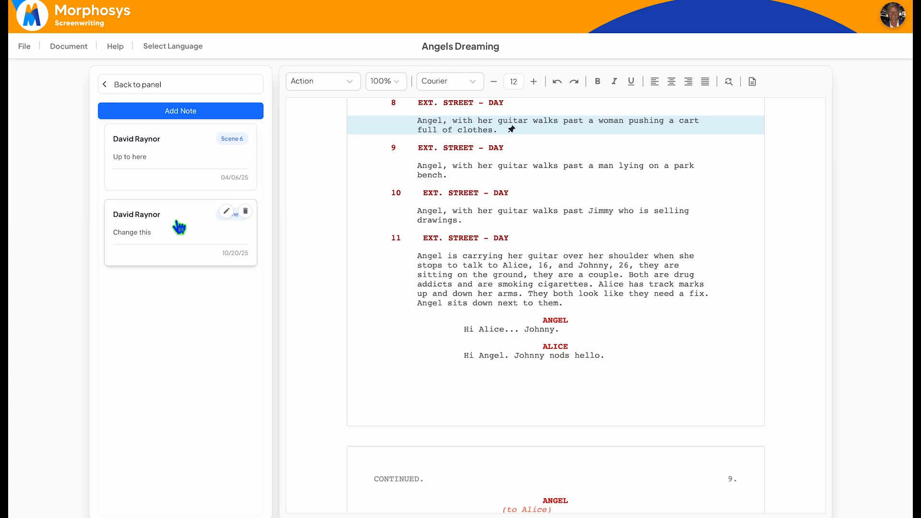
click(250, 212)
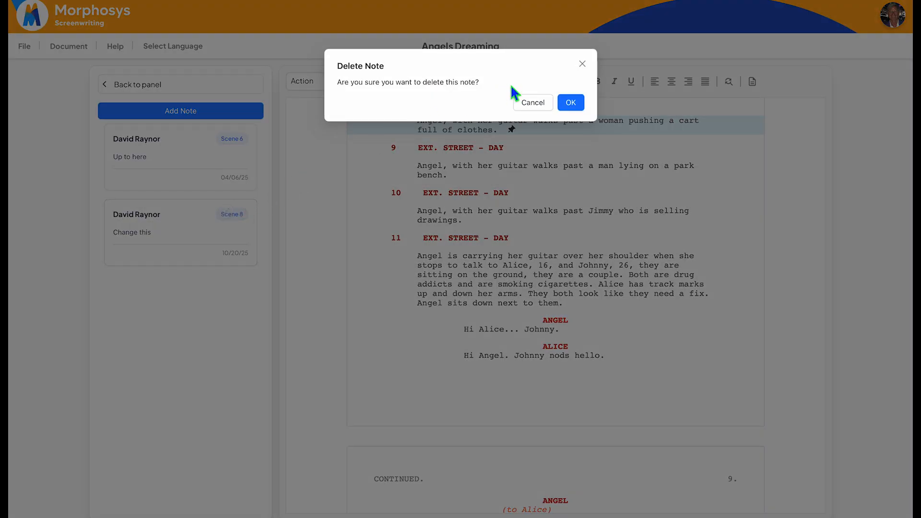
click(572, 102)
Step: Set up the Alex AI script form with script type Film and 1 character, after trying the Treatment type
click(162, 319)
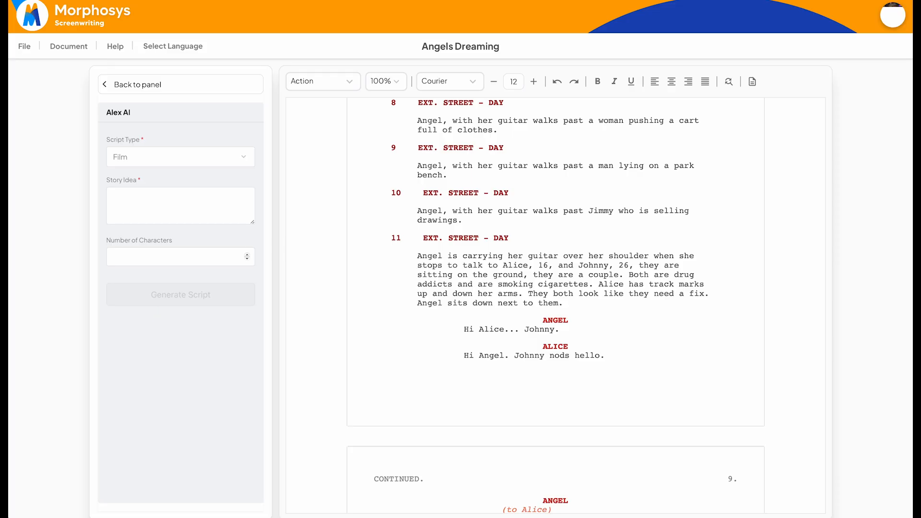
click(248, 159)
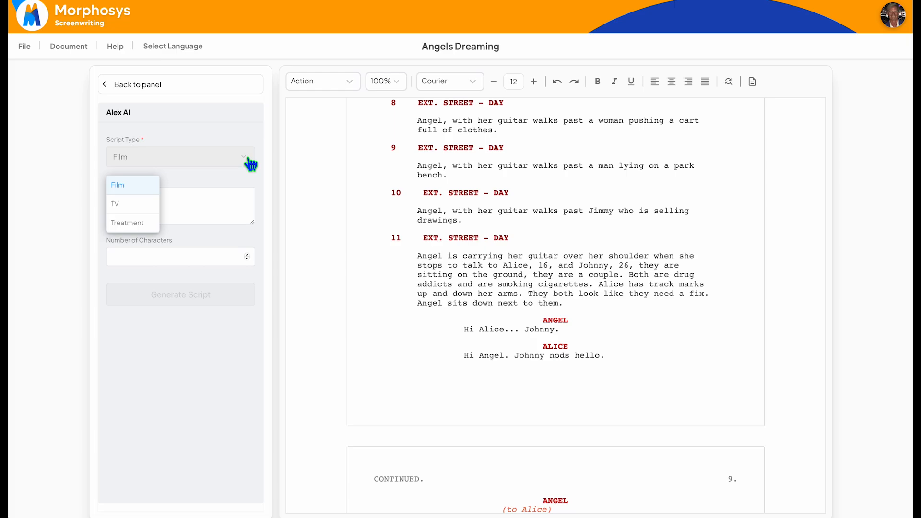
click(147, 228)
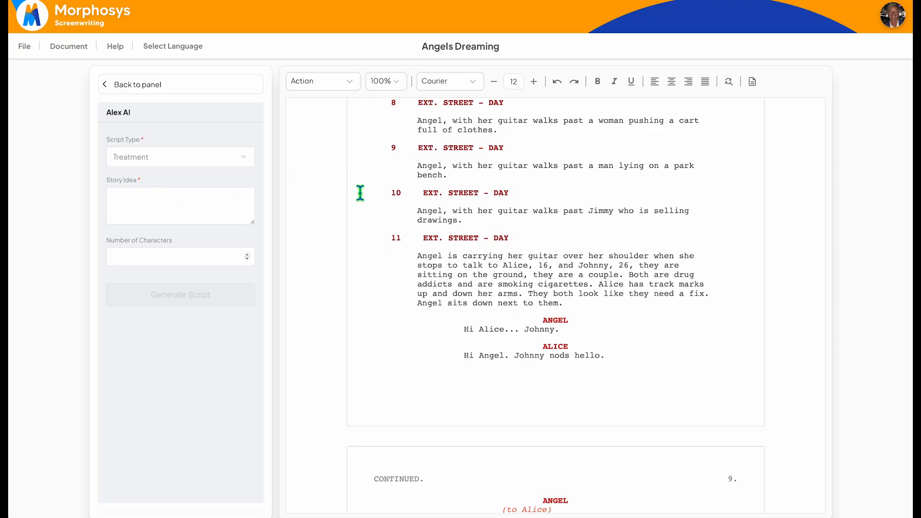
click(245, 159)
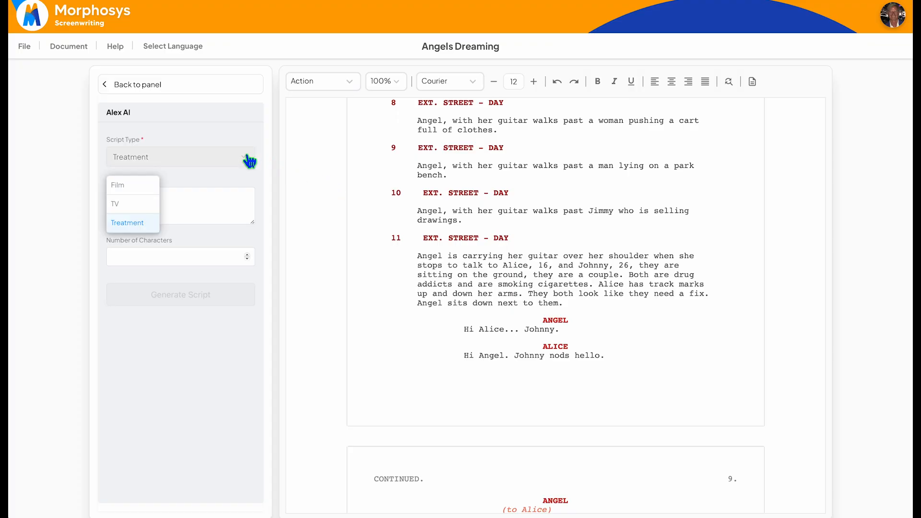
click(138, 184)
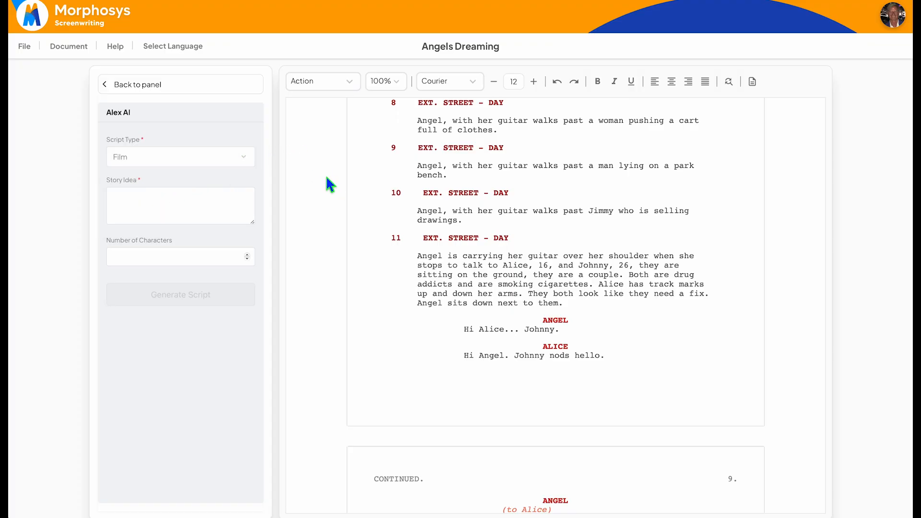
click(248, 255)
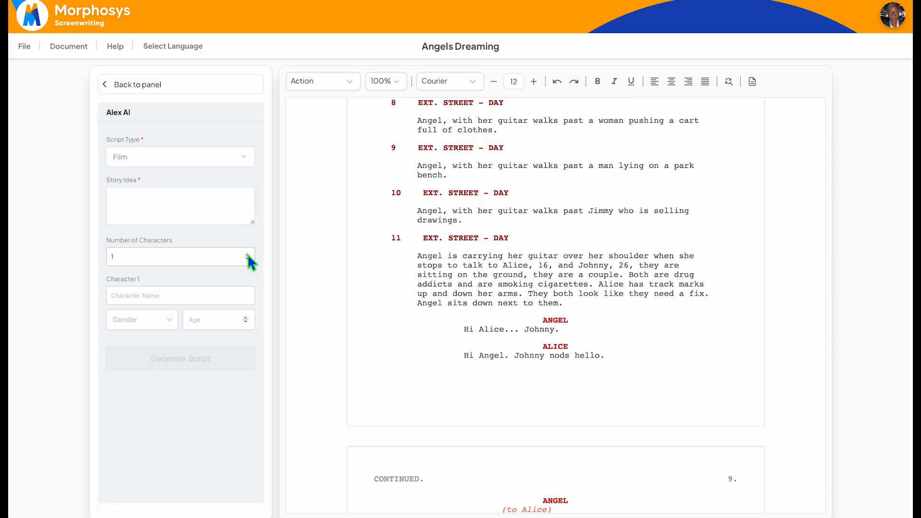
scroll(232, 379, down, 1)
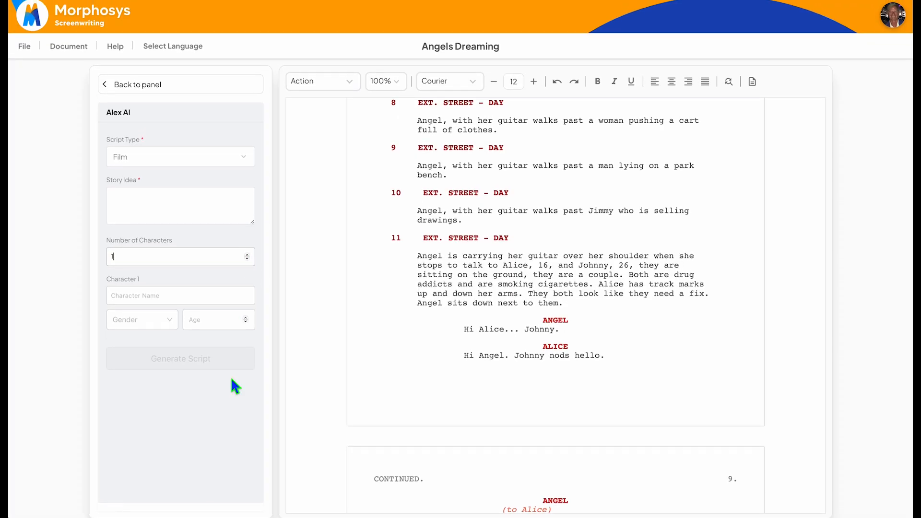